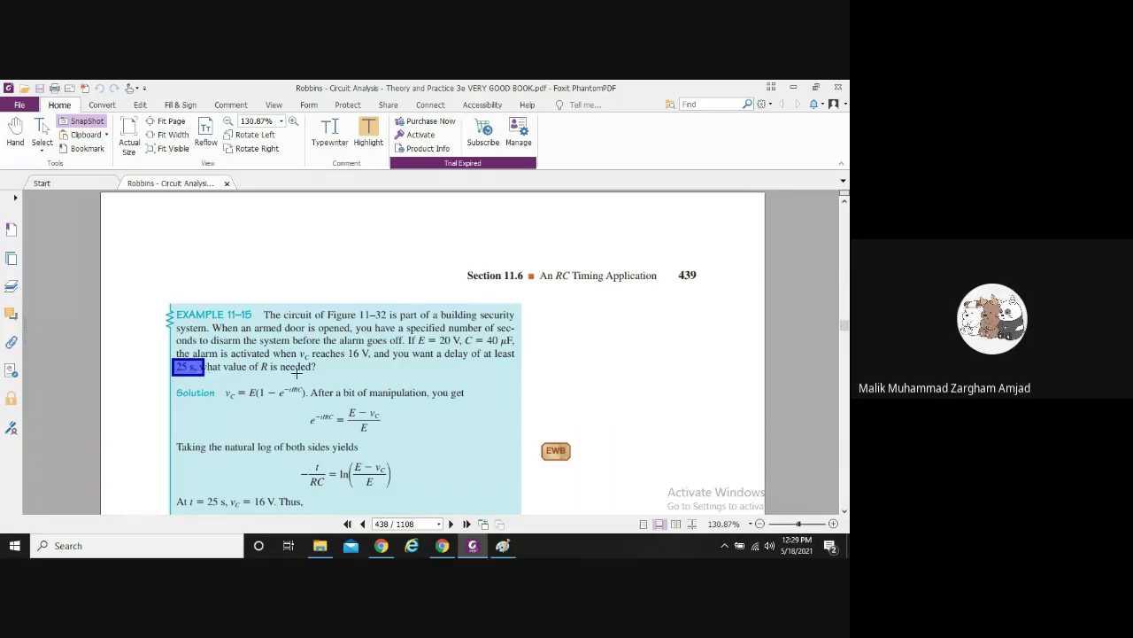
# Step: Switch to Paint and save the nodal analysis picture in JPEG format under the file name Ex#14
pyautogui.click(438, 554)
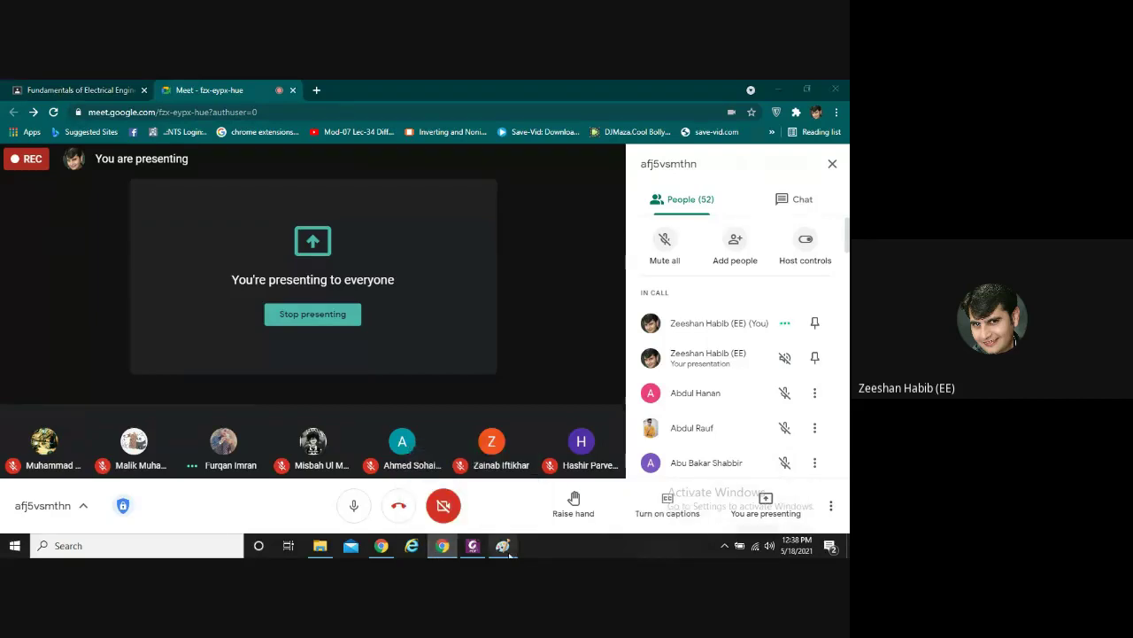
pyautogui.click(502, 546)
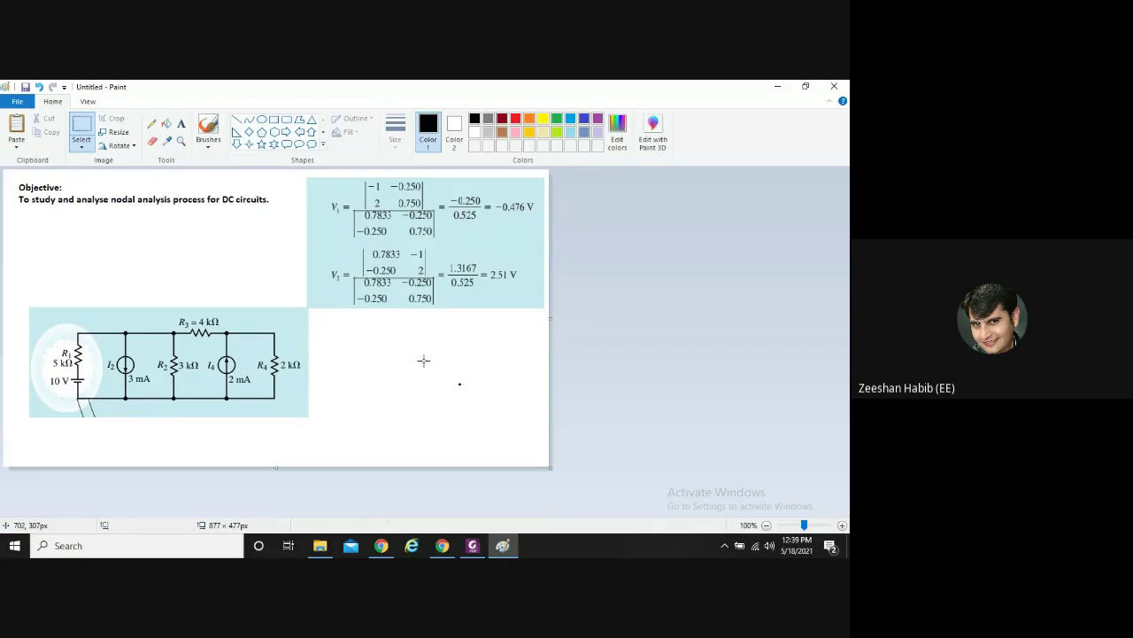
pyautogui.click(18, 102)
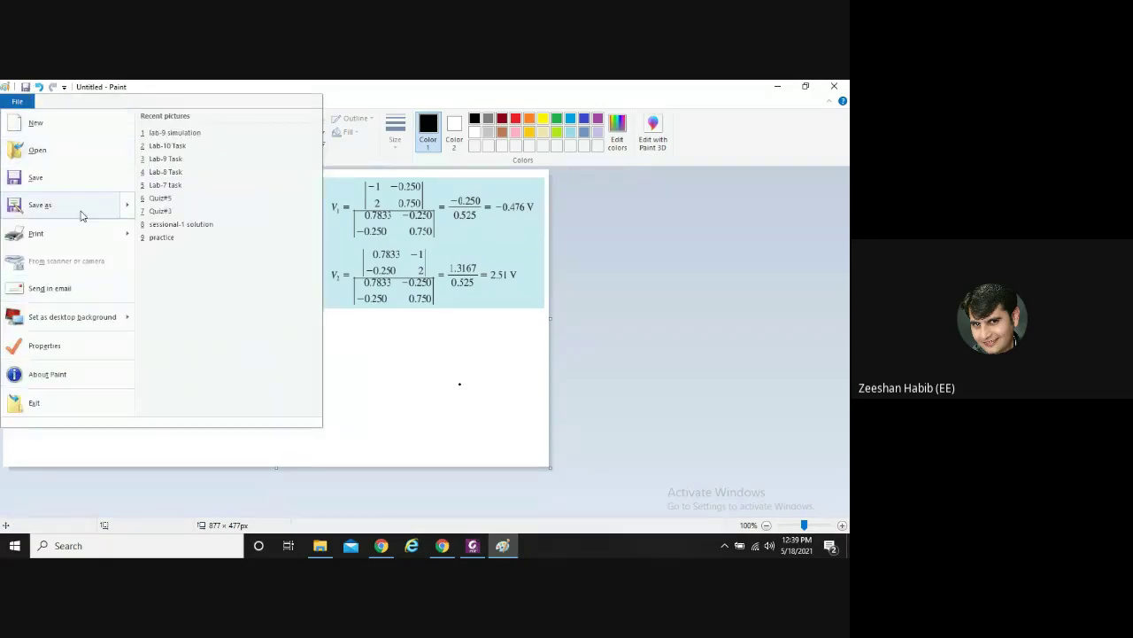
pyautogui.moveTo(81, 215)
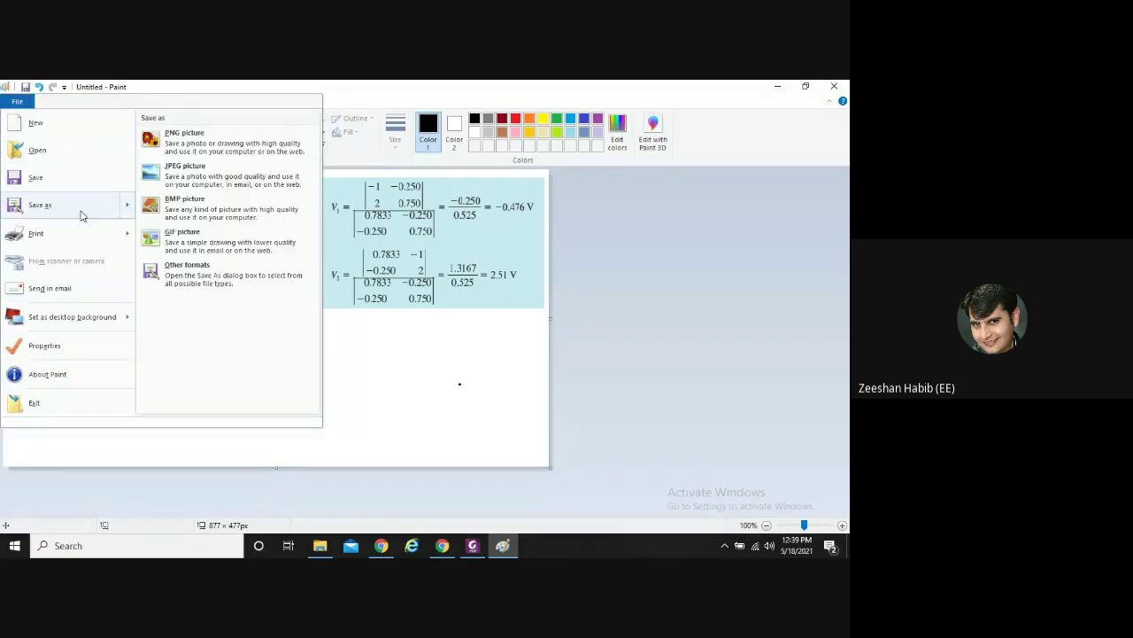
pyautogui.click(254, 175)
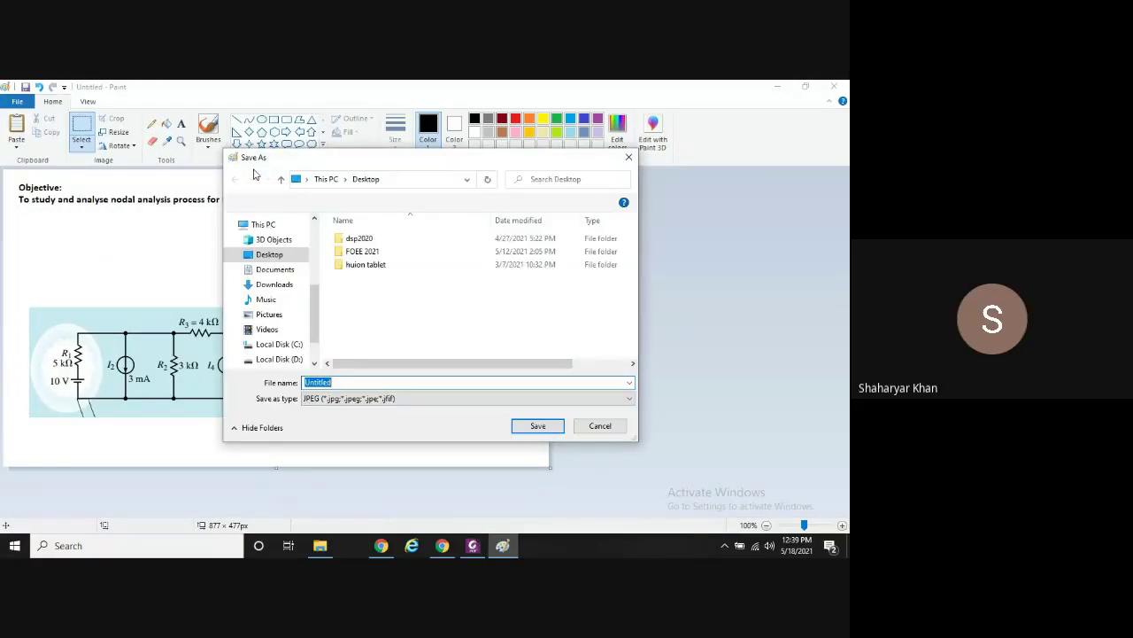
pyautogui.write('E')
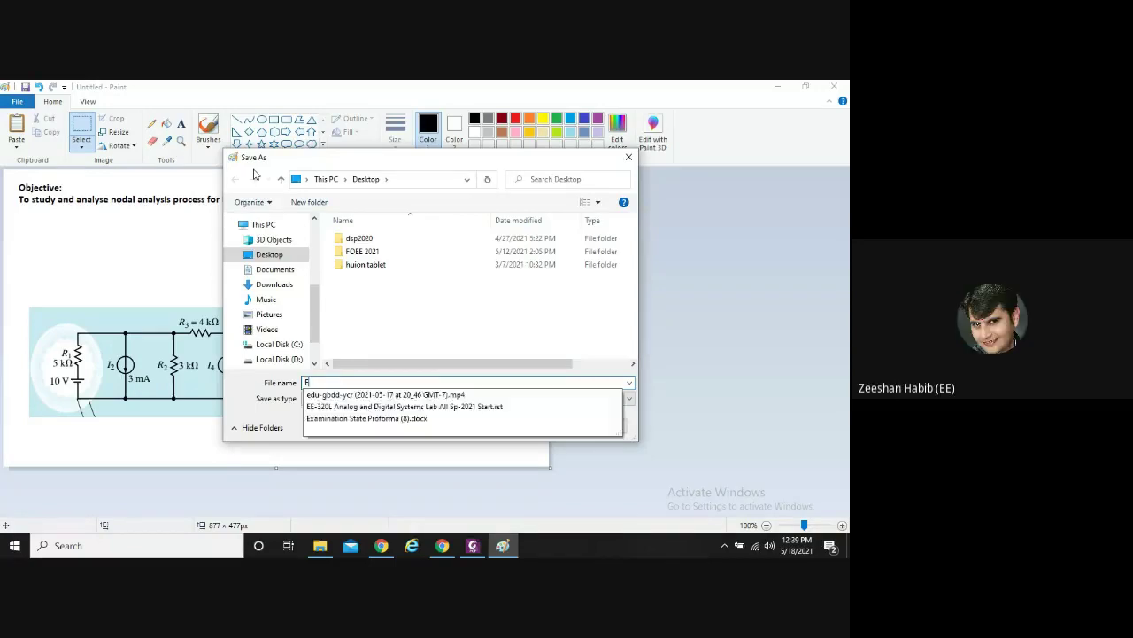
pyautogui.write('x#14')
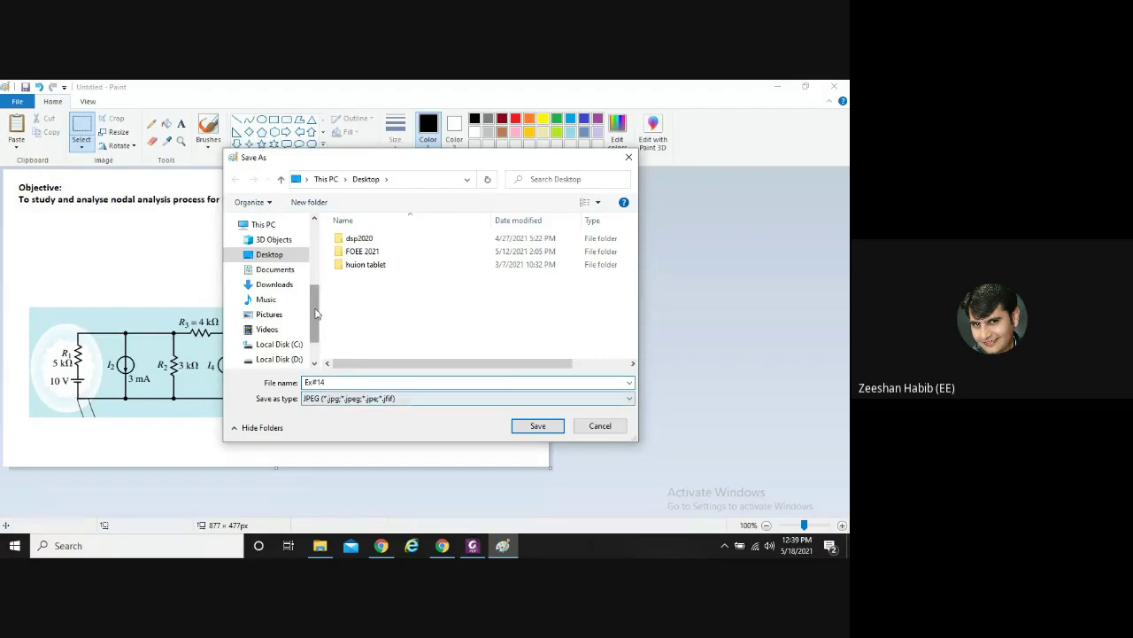
pyautogui.moveTo(316, 312); pyautogui.dragTo(321, 223)
pyautogui.click(543, 427)
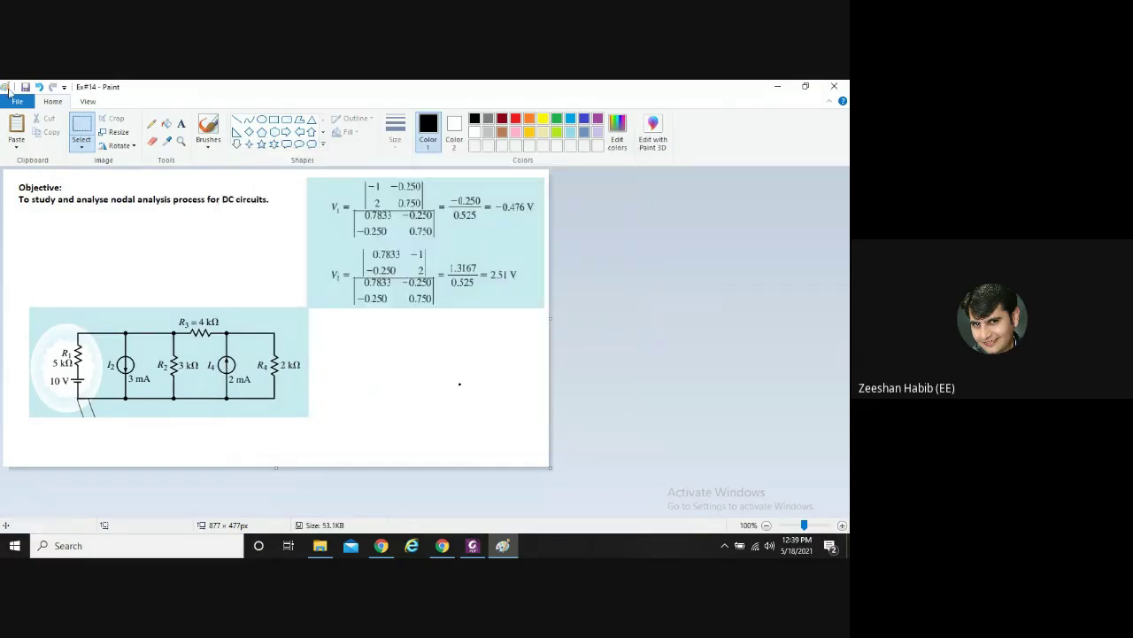
# Step: Start a new blank picture and handwrite "P → 15%" near the top of the canvas with the Pencil
pyautogui.click(17, 104)
pyautogui.click(35, 128)
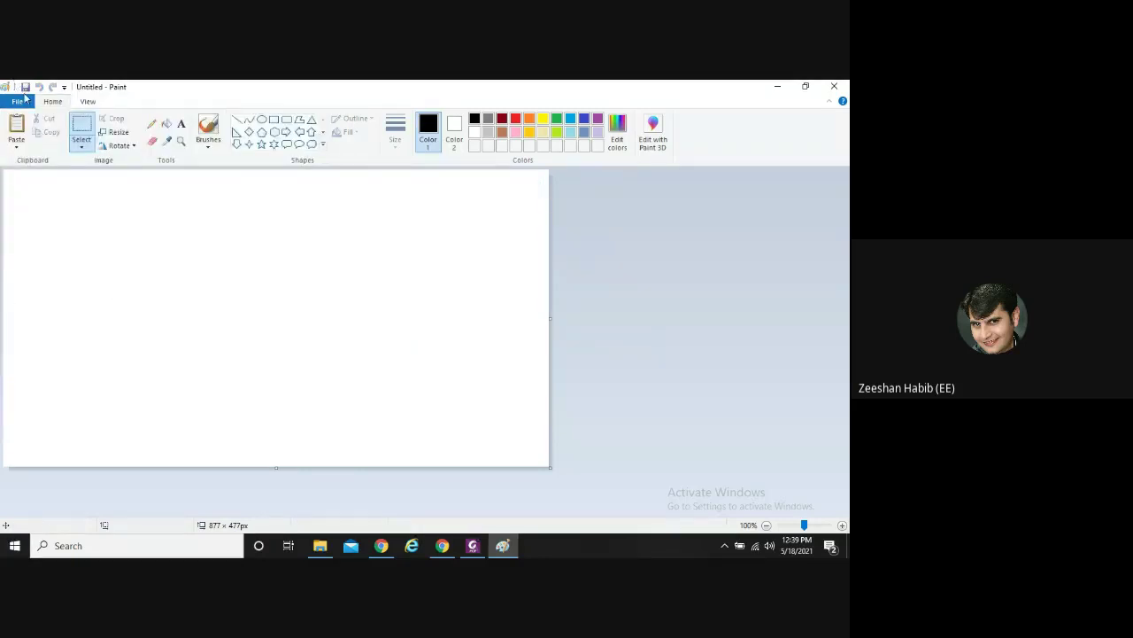
pyautogui.click(151, 124)
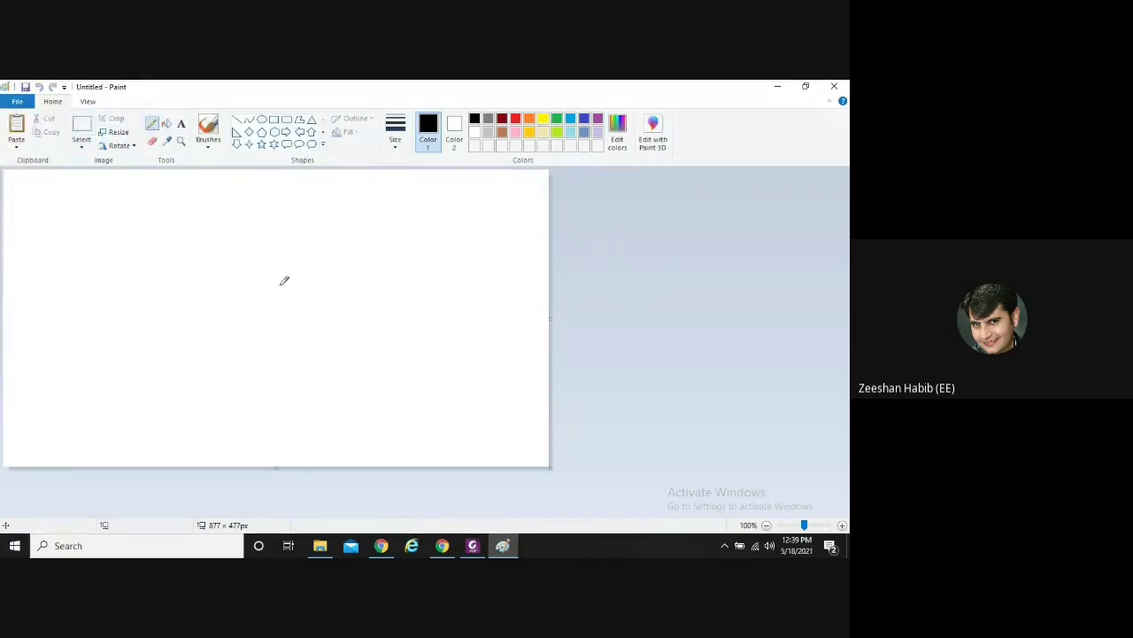
pyautogui.moveTo(250, 189)
pyautogui.mouseDown()
pyautogui.moveTo(253, 209)
pyautogui.moveTo(294, 207)
pyautogui.moveTo(283, 216)
pyautogui.moveTo(309, 219)
pyautogui.moveTo(340, 195)
pyautogui.moveTo(350, 224)
pyautogui.mouseUp()
pyautogui.click(352, 207)
pyautogui.click(362, 220)
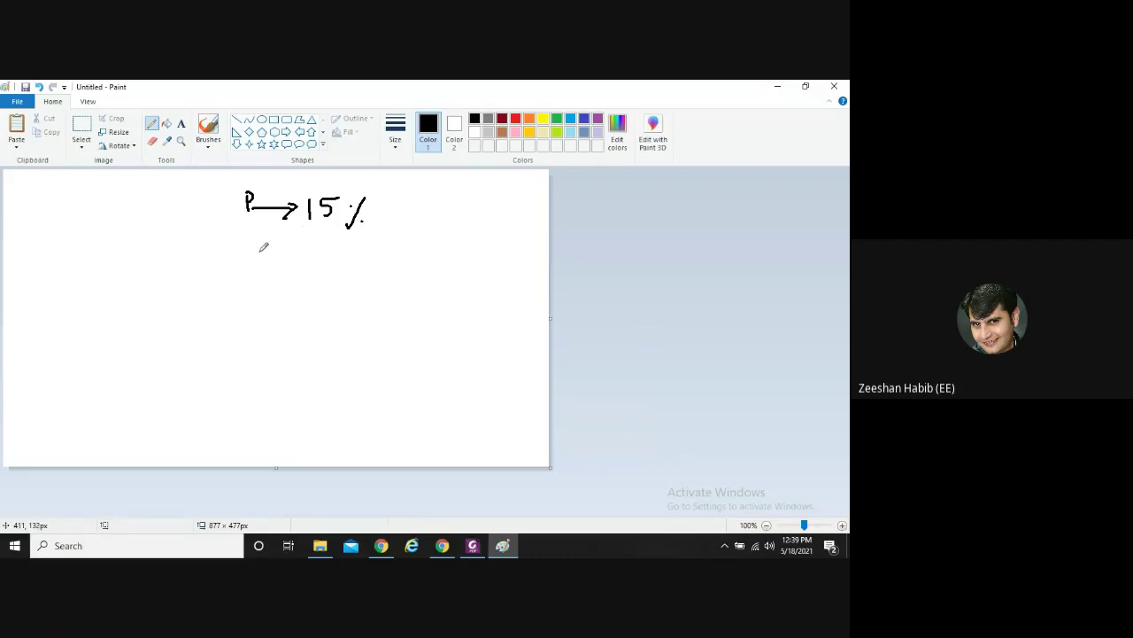
# Step: Handwrite the lines "Lab R → 15%", "Prj → 10%" and "Mid → 20%" one below the other under the first line
pyautogui.moveTo(249, 252)
pyautogui.mouseDown()
pyautogui.moveTo(259, 271)
pyautogui.moveTo(253, 260)
pyautogui.moveTo(284, 271)
pyautogui.moveTo(297, 257)
pyautogui.moveTo(286, 271)
pyautogui.moveTo(303, 274)
pyautogui.moveTo(339, 261)
pyautogui.moveTo(370, 273)
pyautogui.moveTo(390, 254)
pyautogui.moveTo(406, 266)
pyautogui.moveTo(413, 256)
pyautogui.mouseUp()
pyautogui.click(417, 262)
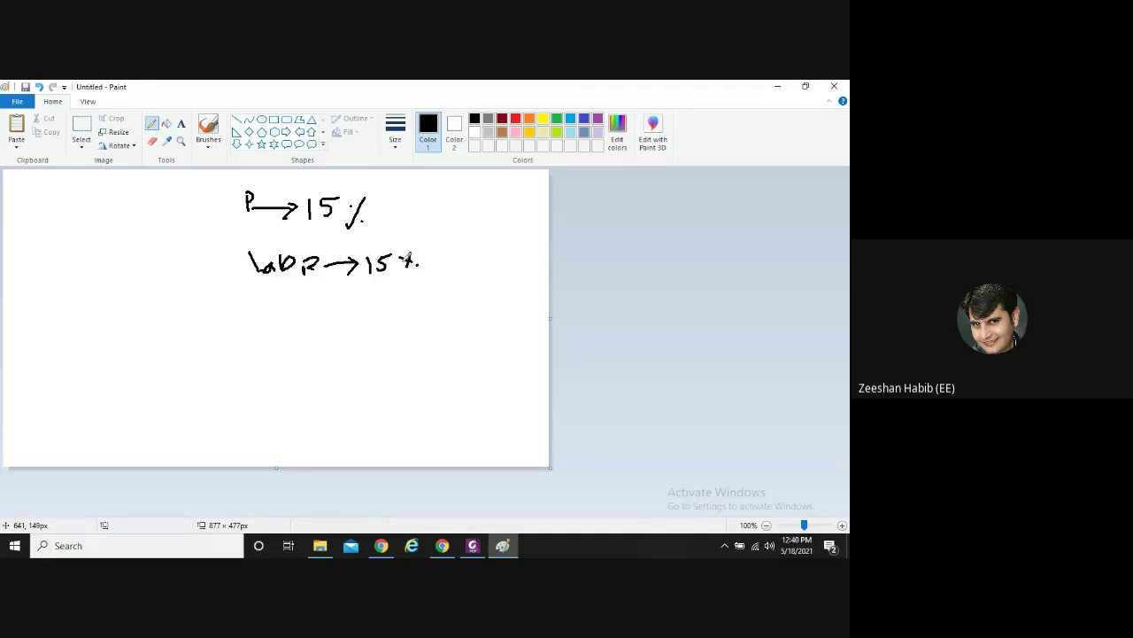
pyautogui.moveTo(269, 304)
pyautogui.mouseDown()
pyautogui.moveTo(264, 325)
pyautogui.moveTo(296, 306)
pyautogui.moveTo(290, 330)
pyautogui.moveTo(381, 300)
pyautogui.moveTo(411, 311)
pyautogui.mouseUp()
pyautogui.moveTo(273, 354)
pyautogui.mouseDown()
pyautogui.moveTo(271, 372)
pyautogui.moveTo(293, 353)
pyautogui.moveTo(289, 366)
pyautogui.moveTo(397, 357)
pyautogui.mouseUp()
pyautogui.moveTo(404, 342)
pyautogui.mouseDown()
pyautogui.moveTo(396, 353)
pyautogui.moveTo(415, 345)
pyautogui.mouseUp()
pyautogui.click(425, 347)
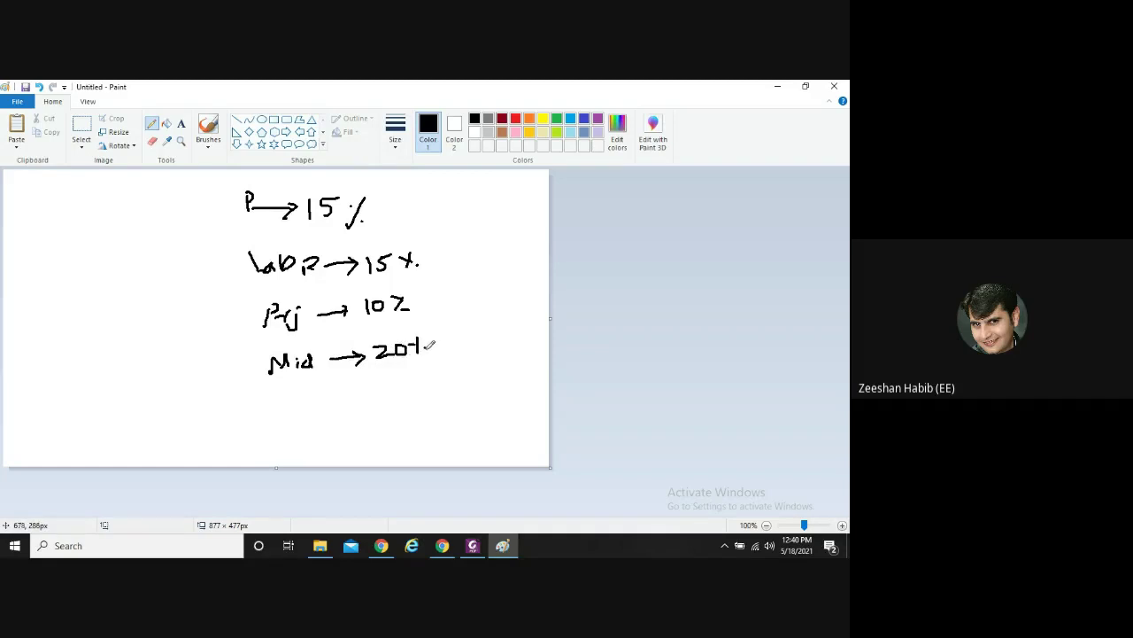
# Step: Handwrite "Final → 40%" below the Mid line, then draw a sum line under it with the total "100%"
pyautogui.moveTo(293, 383)
pyautogui.mouseDown()
pyautogui.moveTo(290, 404)
pyautogui.moveTo(388, 393)
pyautogui.mouseUp()
pyautogui.click(308, 391)
pyautogui.moveTo(378, 384)
pyautogui.mouseDown()
pyautogui.moveTo(388, 392)
pyautogui.moveTo(379, 399)
pyautogui.moveTo(420, 380)
pyautogui.moveTo(431, 391)
pyautogui.moveTo(426, 382)
pyautogui.mouseUp()
pyautogui.click(435, 386)
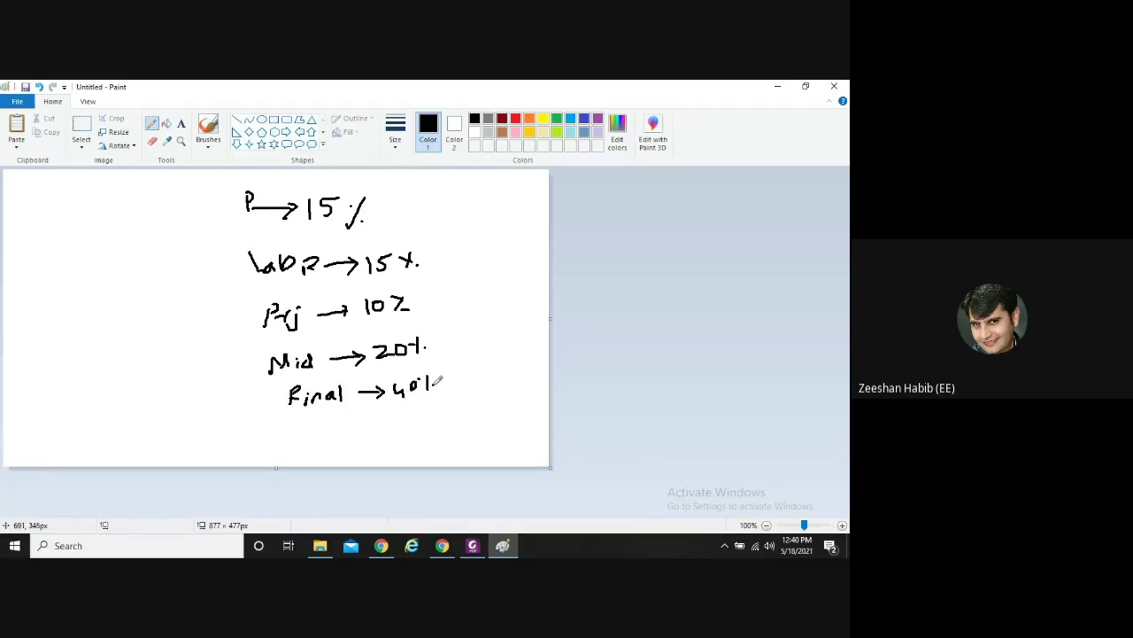
pyautogui.moveTo(375, 419); pyautogui.dragTo(520, 389)
pyautogui.moveTo(411, 434)
pyautogui.mouseDown()
pyautogui.moveTo(411, 453)
pyautogui.moveTo(443, 432)
pyautogui.moveTo(457, 443)
pyautogui.mouseUp()
pyautogui.click(451, 427)
pyautogui.click(469, 436)
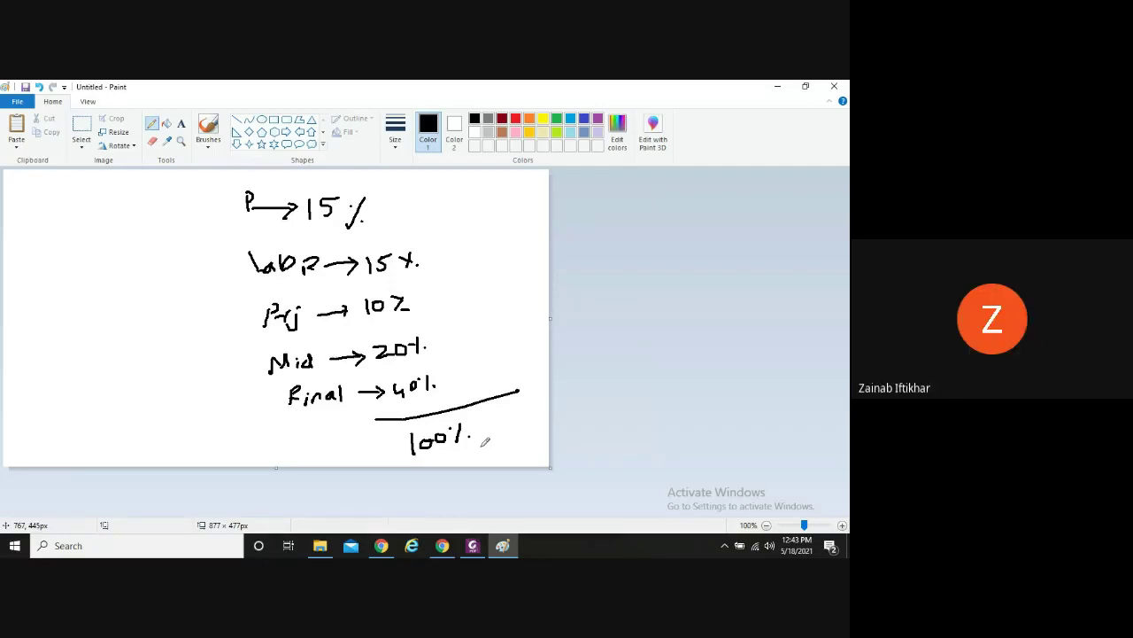
# Step: Switch to Chrome and open the classwork page of the Fundamentals of Electrical Engineering class in Google Classroom
pyautogui.click(442, 546)
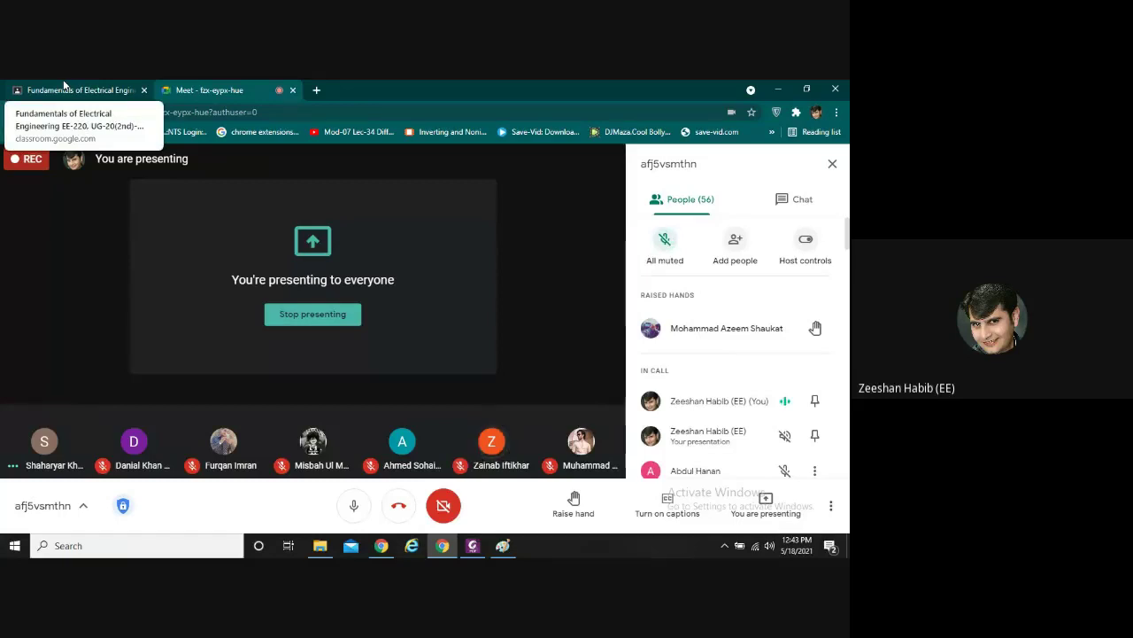
pyautogui.click(64, 87)
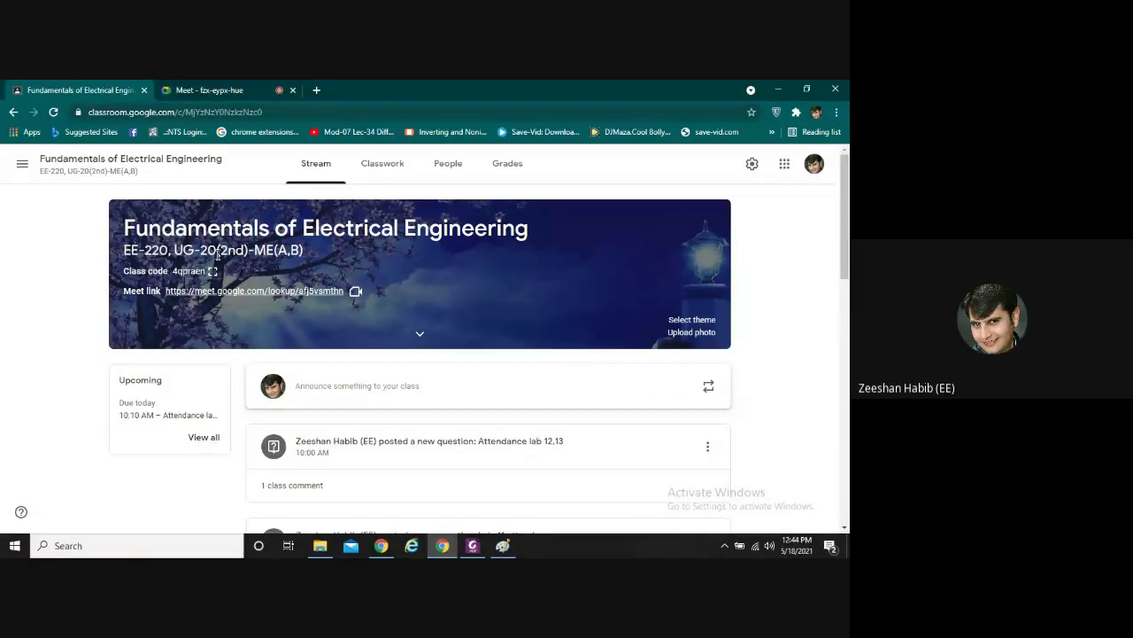
pyautogui.click(383, 170)
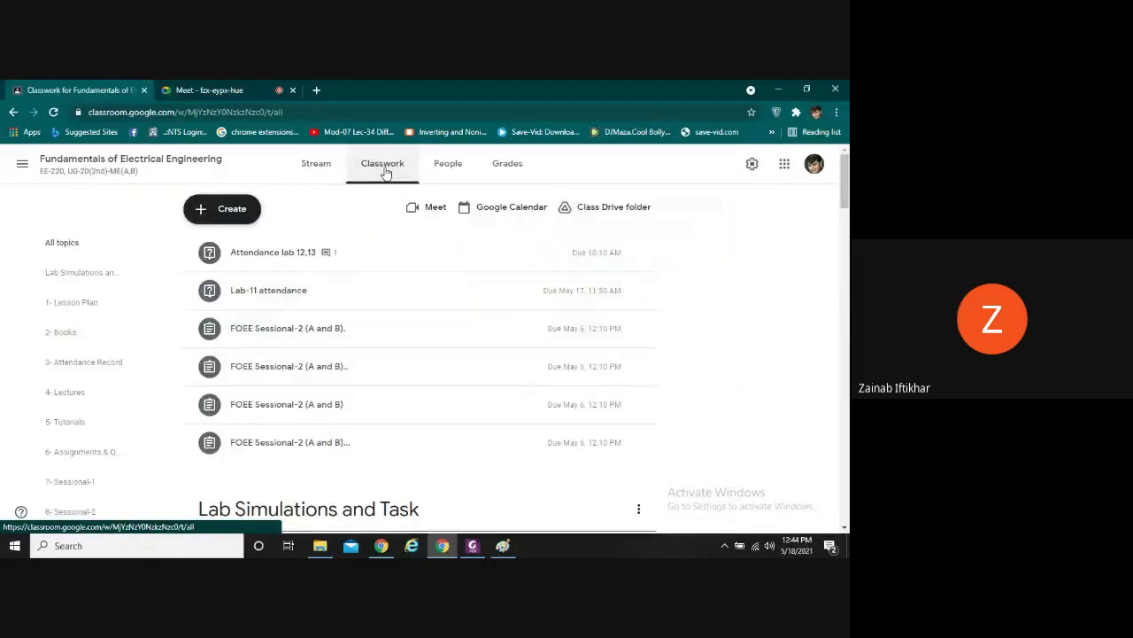
# Step: Create a class material titled "Lab Project Submission" and check the list of available topics
pyautogui.click(224, 213)
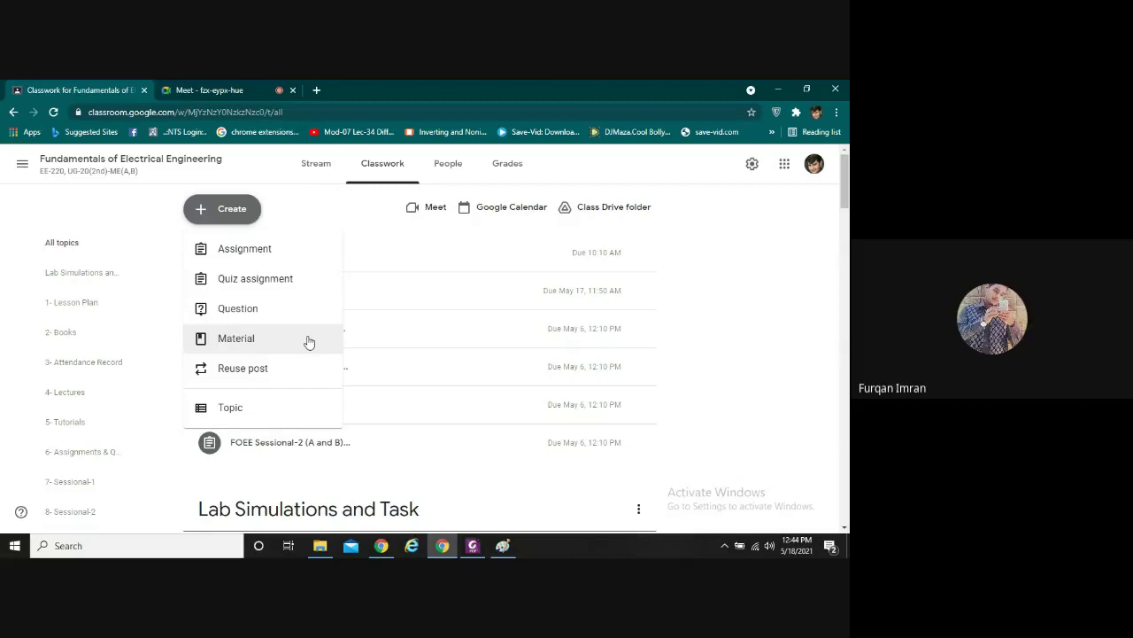
pyautogui.click(309, 342)
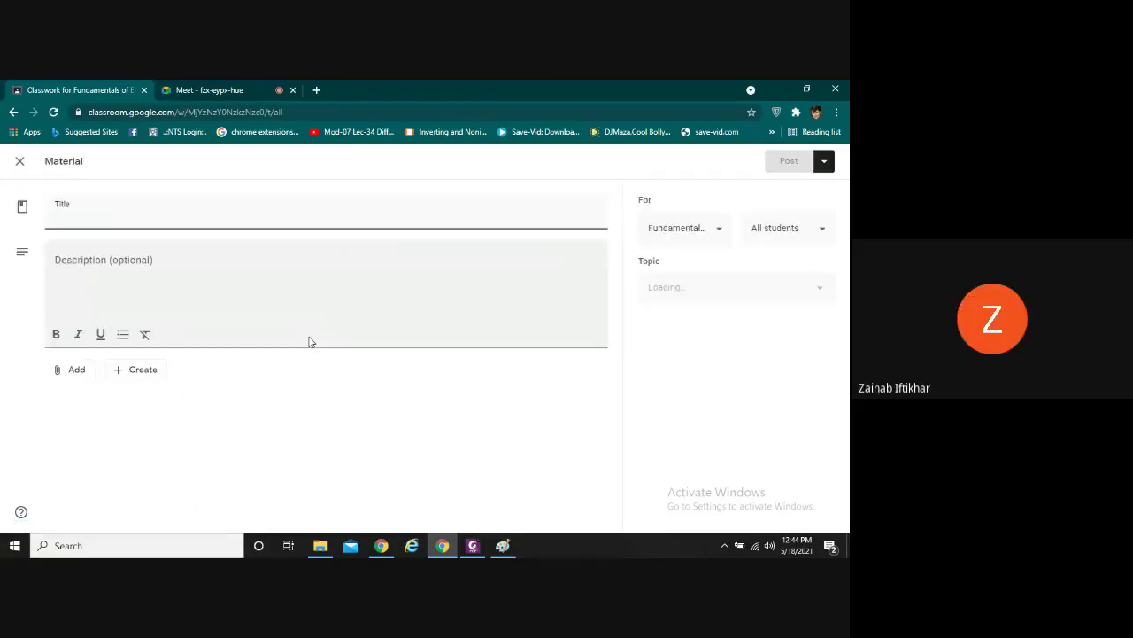
pyautogui.write('Lab ')
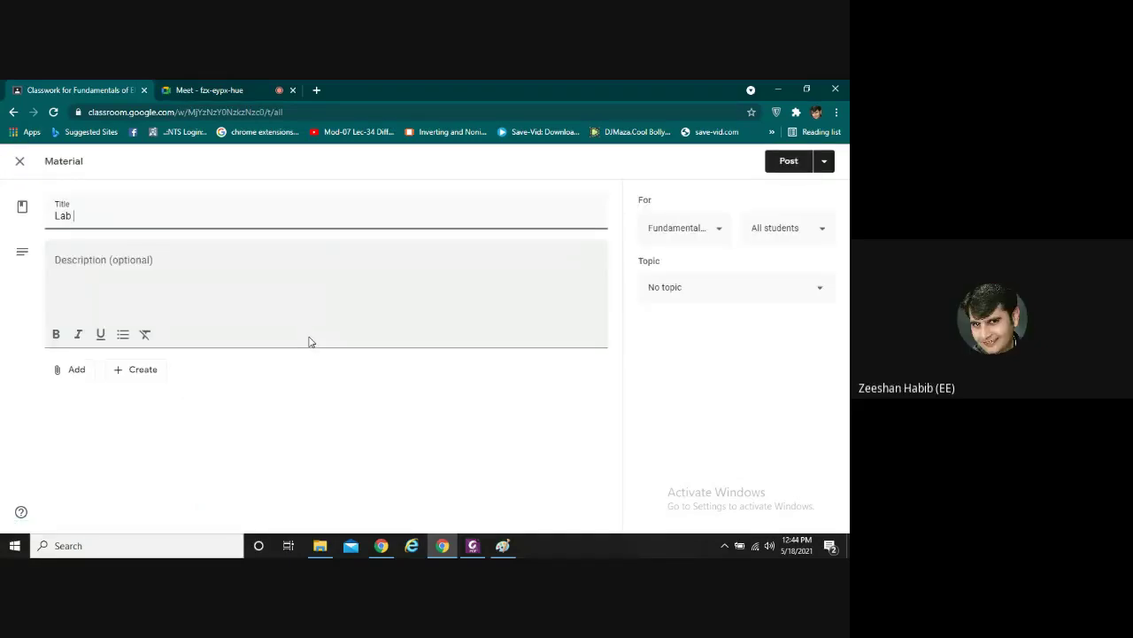
pyautogui.write('Project')
pyautogui.write('Submission')
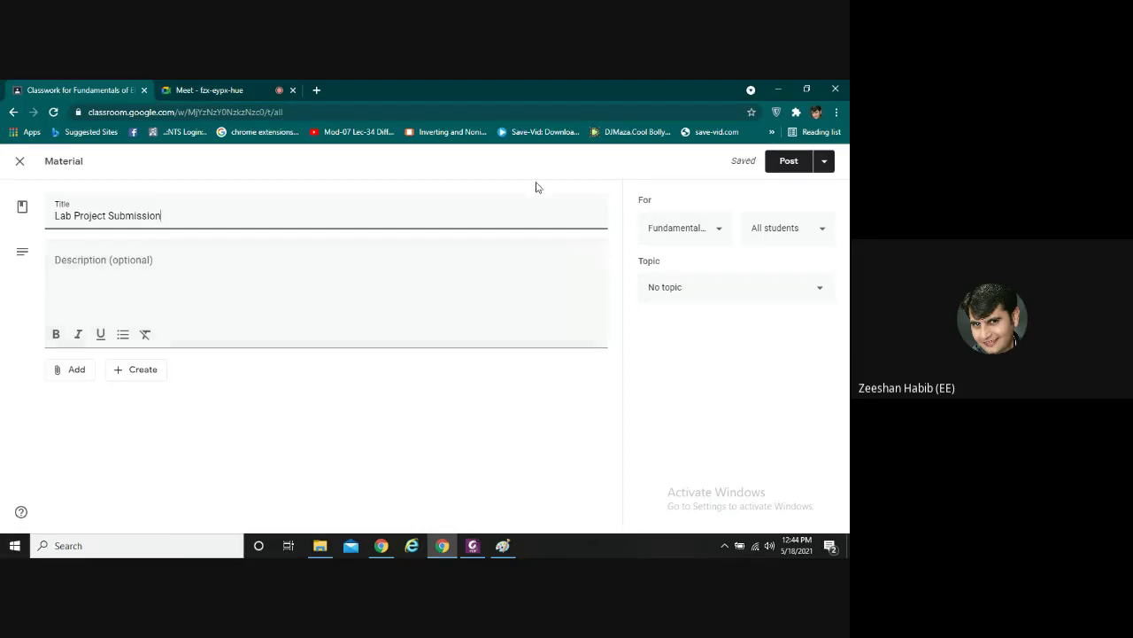
pyautogui.click(813, 296)
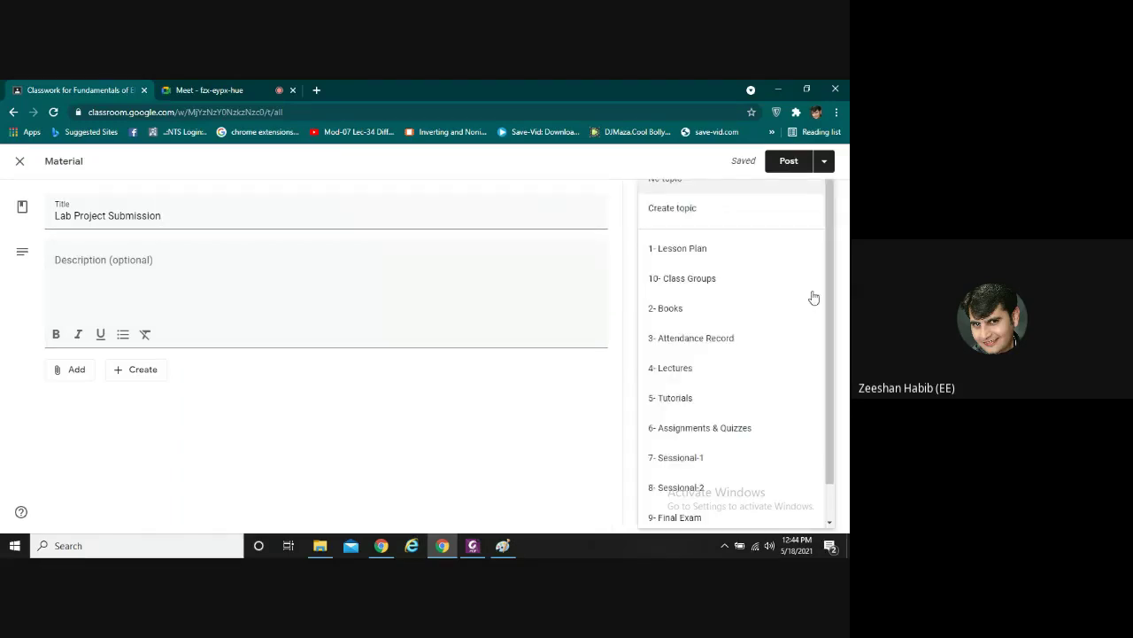
pyautogui.click(630, 215)
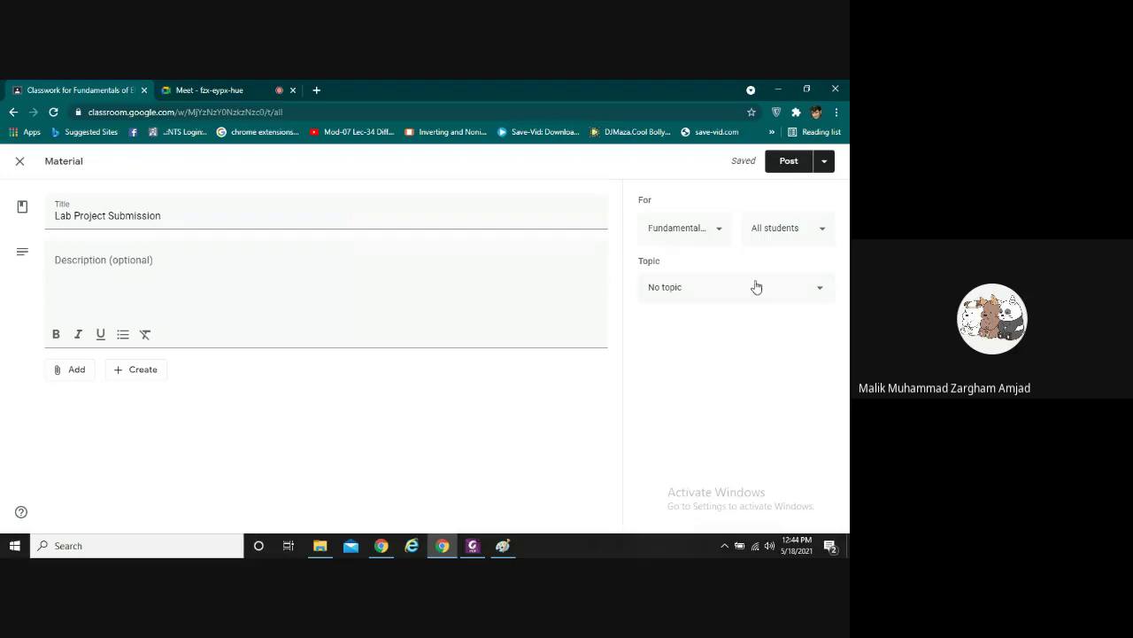
# Step: Close the "Lab Project Submission" material and delete its draft from the classwork list
pyautogui.click(20, 165)
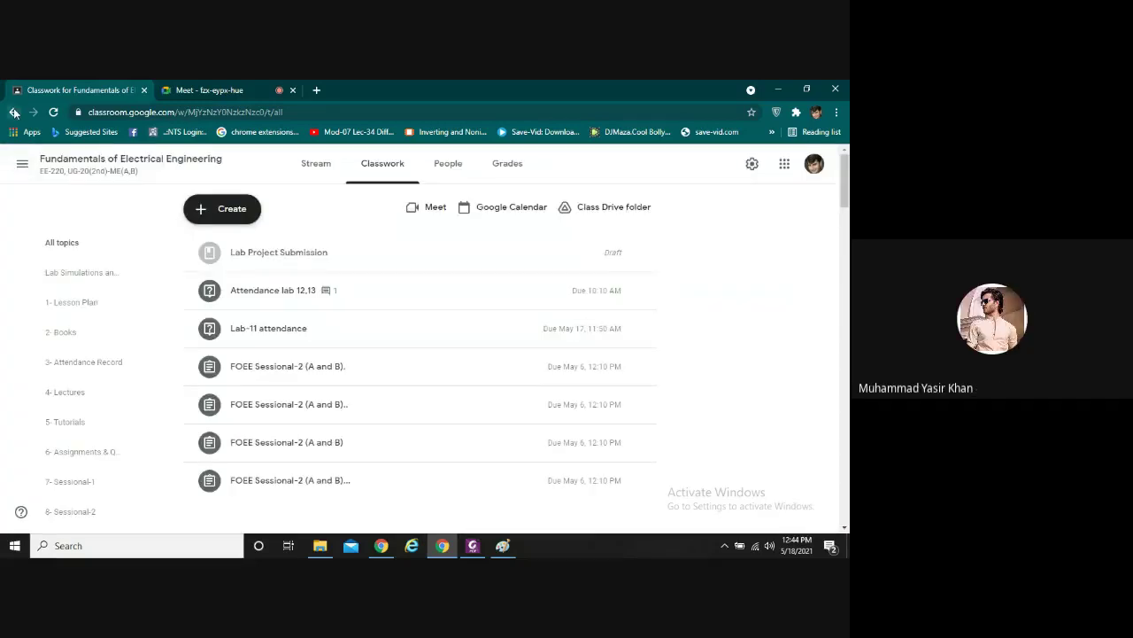
pyautogui.click(638, 254)
pyautogui.click(611, 301)
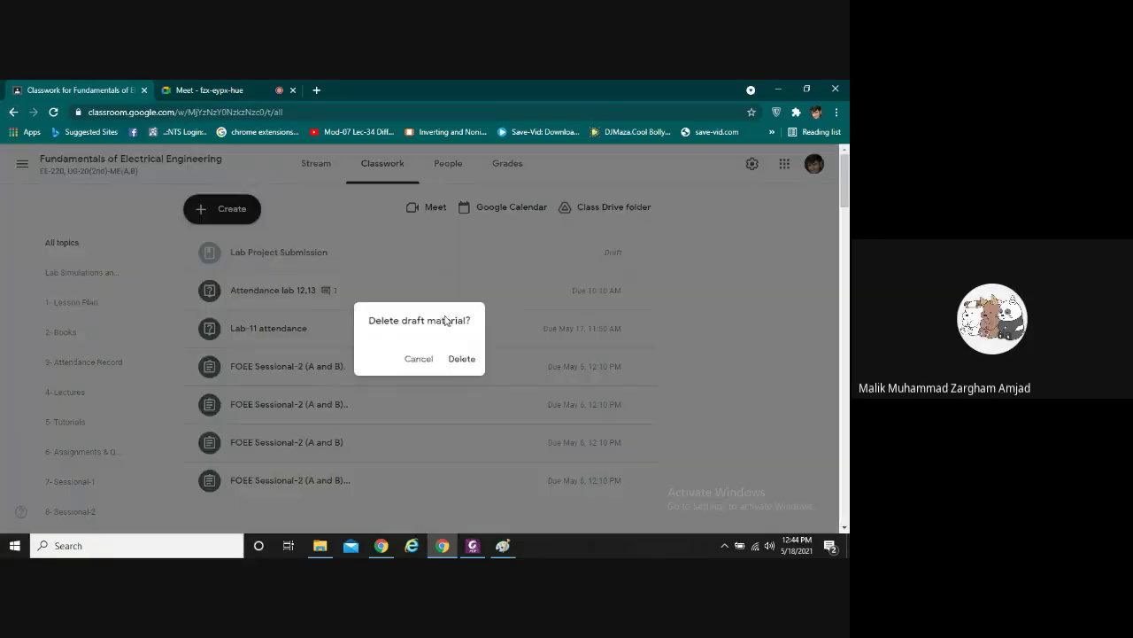
pyautogui.click(463, 358)
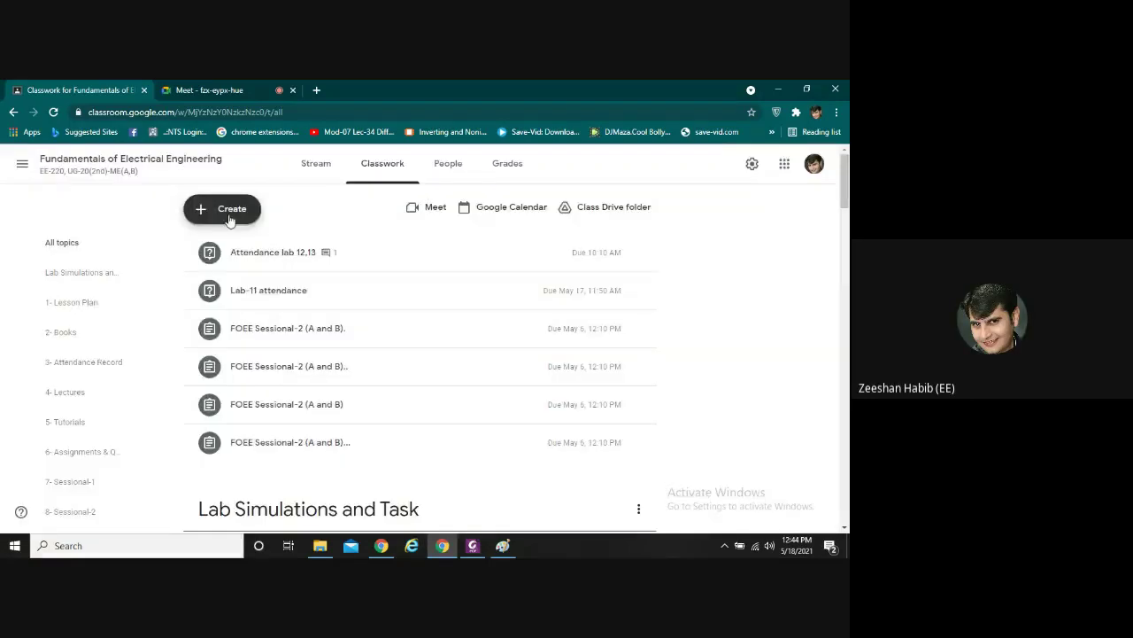
# Step: Create a new assignment titled "Lab Project Submission" in the class
pyautogui.click(228, 216)
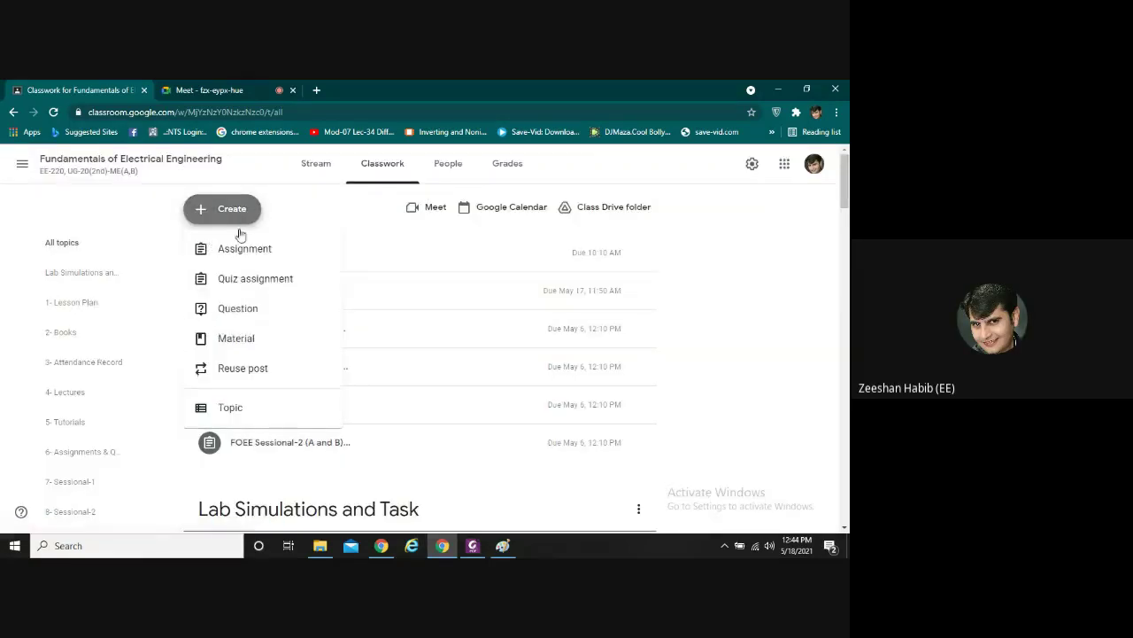
pyautogui.click(275, 254)
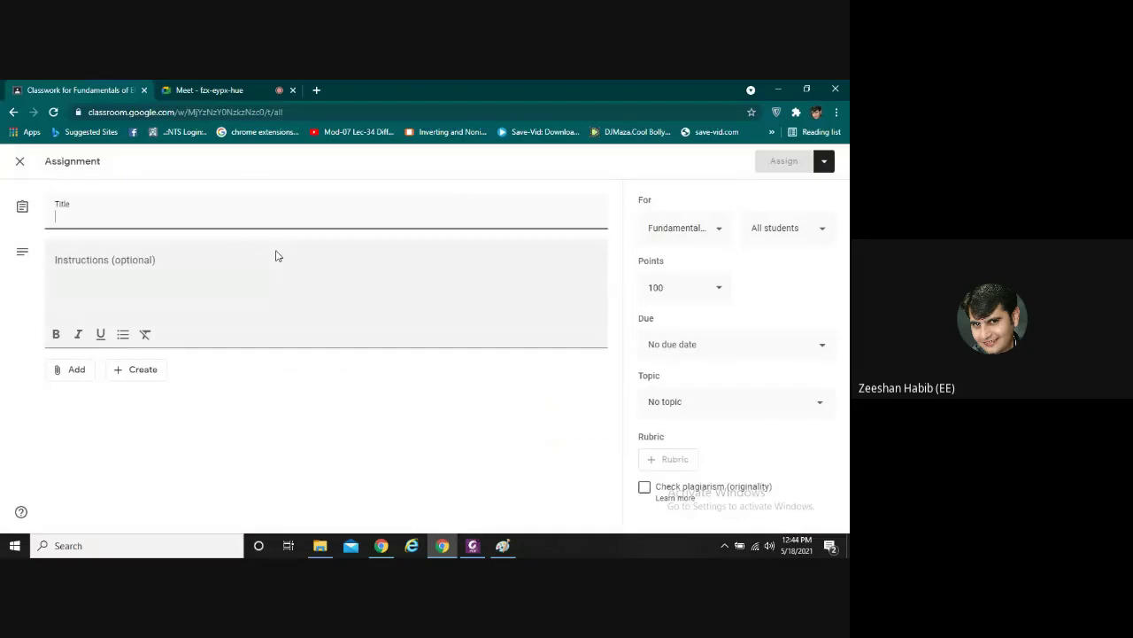
pyautogui.write('Lab ')
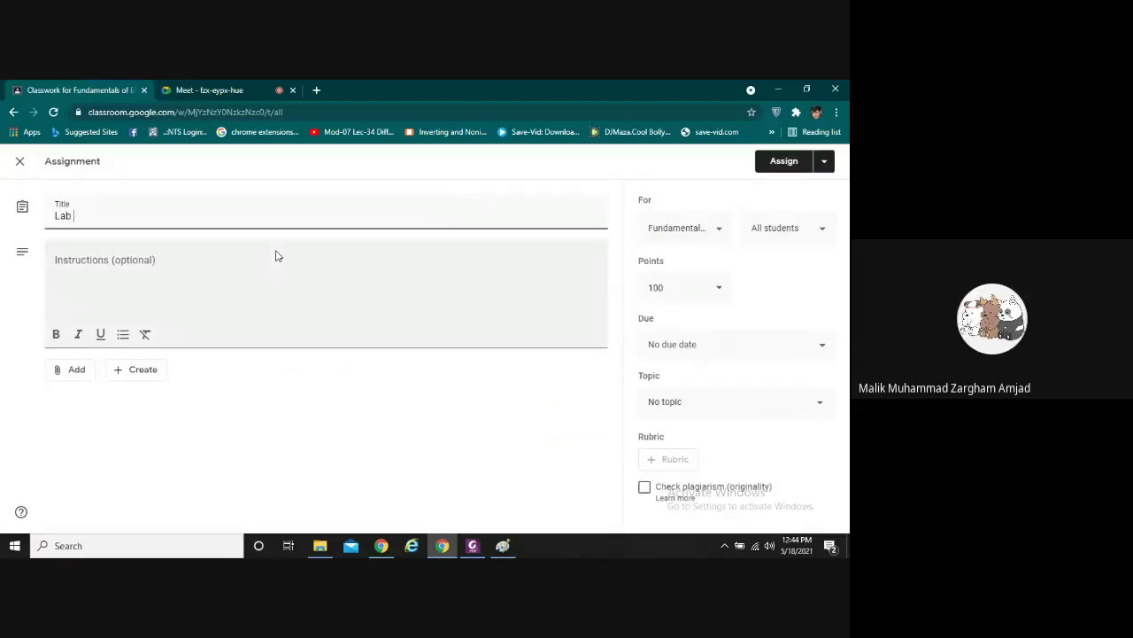
pyautogui.write('Project')
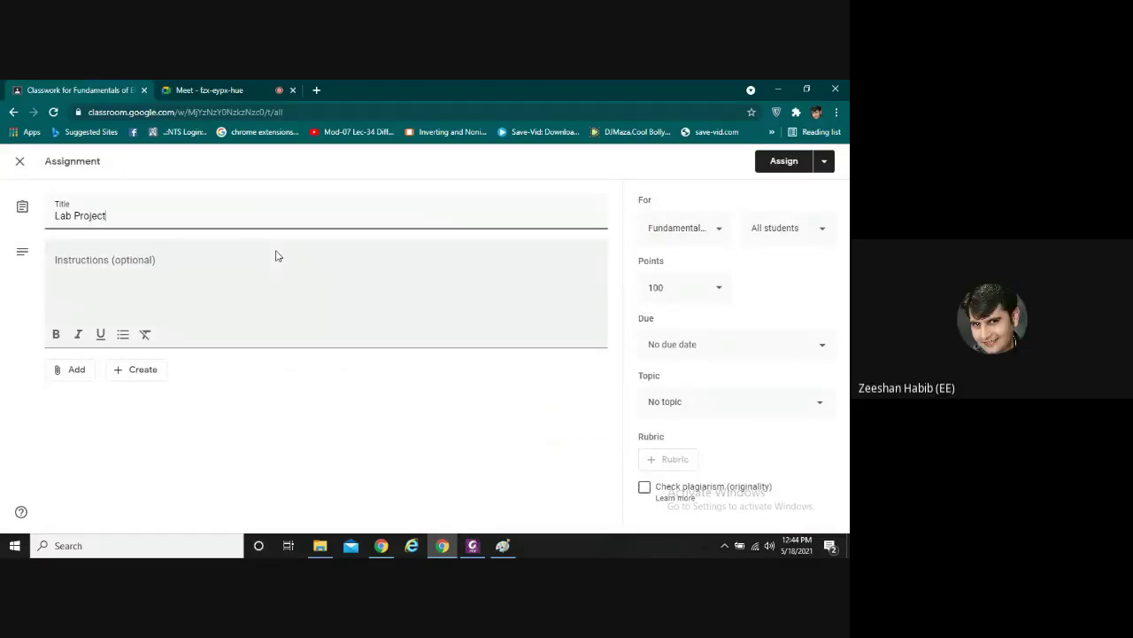
pyautogui.write(' Submission')
# Step: Set the points of the Lab Project Submission assignment to 10
pyautogui.click(718, 290)
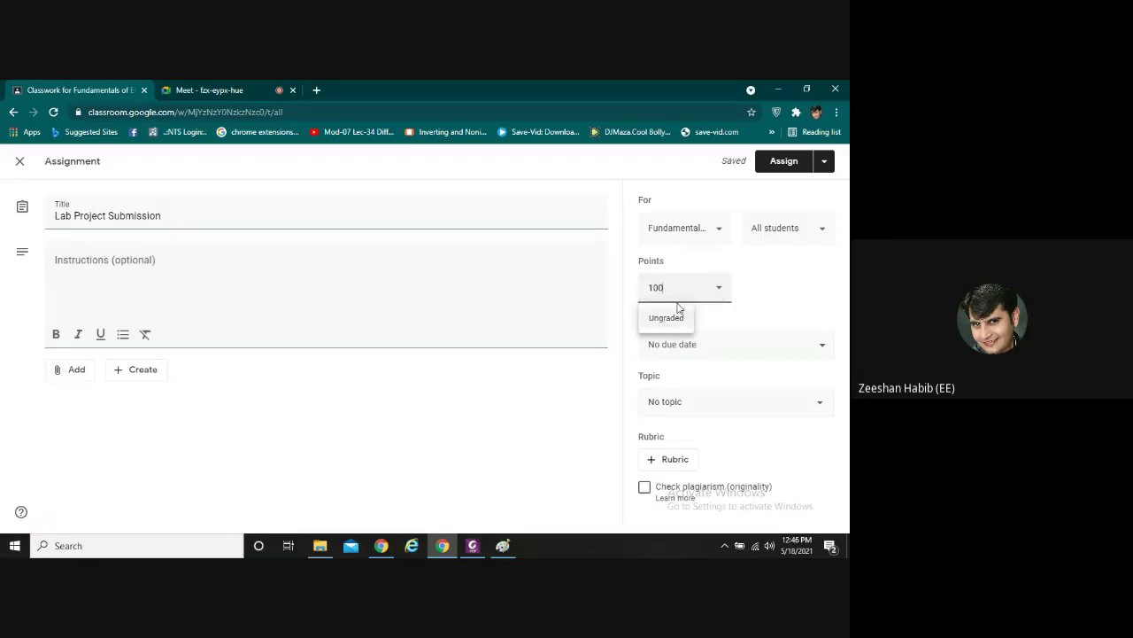
pyautogui.press('BackSpace')
pyautogui.click(576, 413)
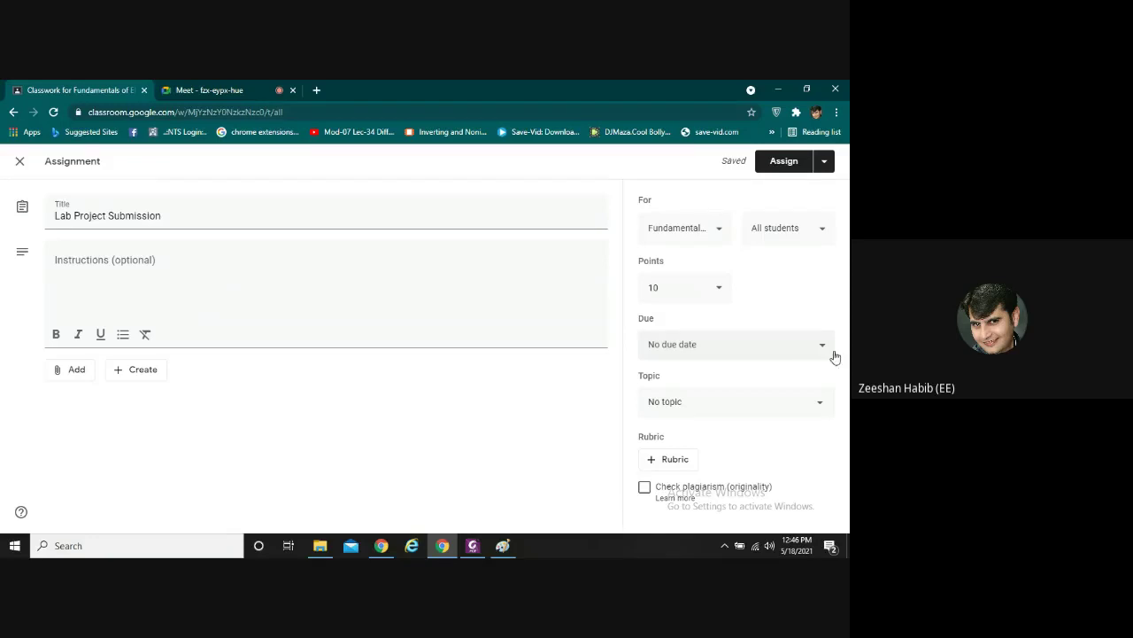
# Step: Set the due date of the Lab Project Submission assignment to May 30, 2021 at 11:59 PM
pyautogui.click(820, 354)
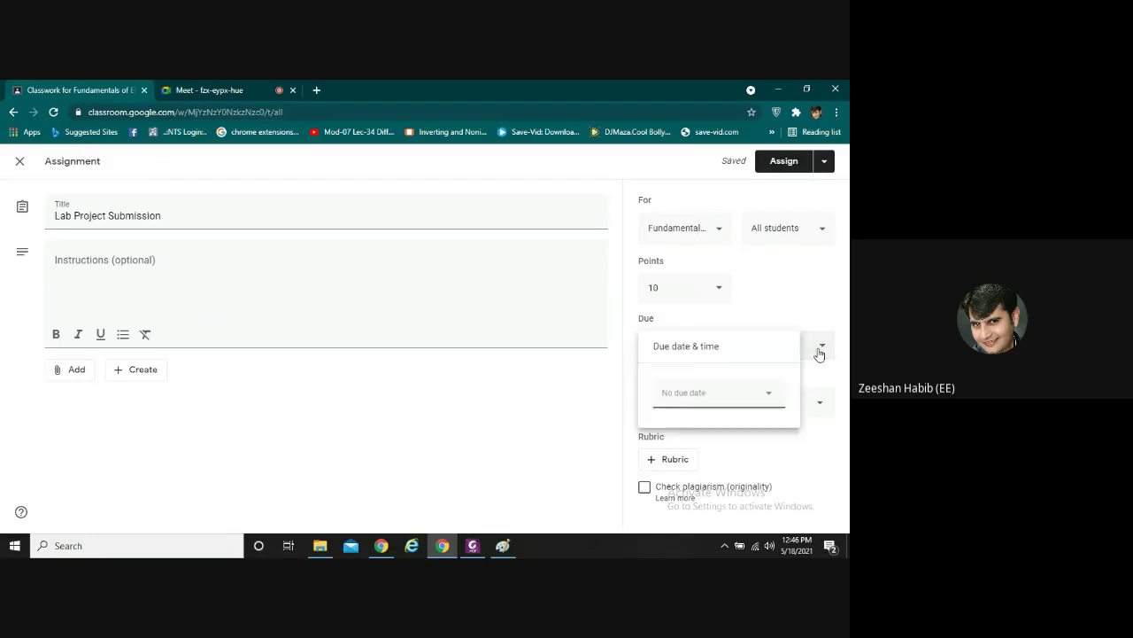
pyautogui.click(769, 390)
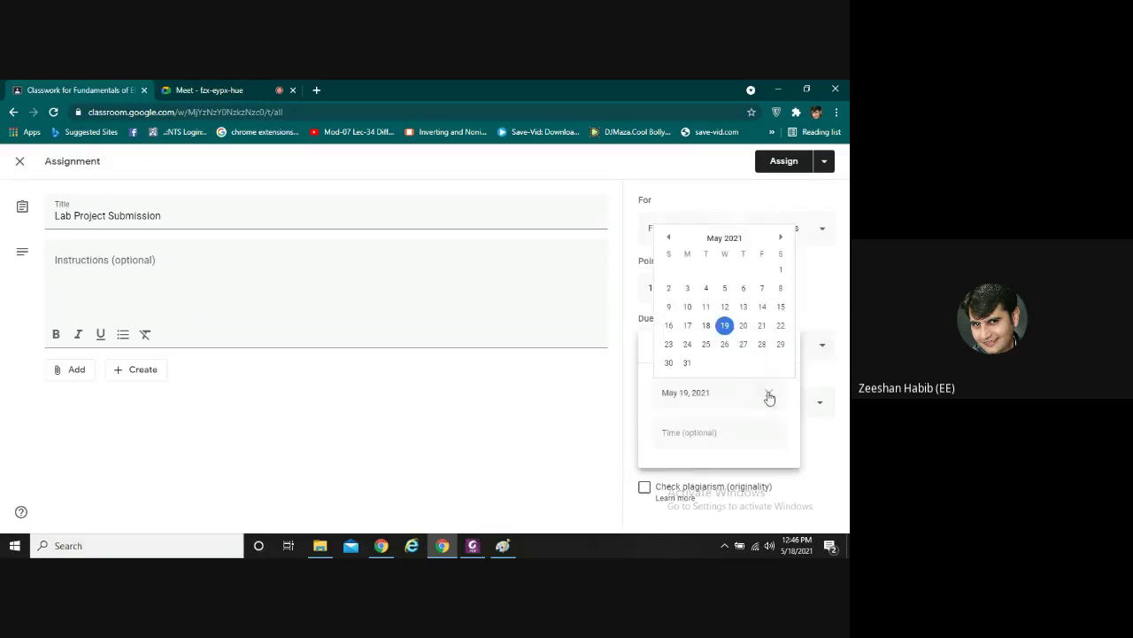
pyautogui.click(669, 365)
pyautogui.click(727, 431)
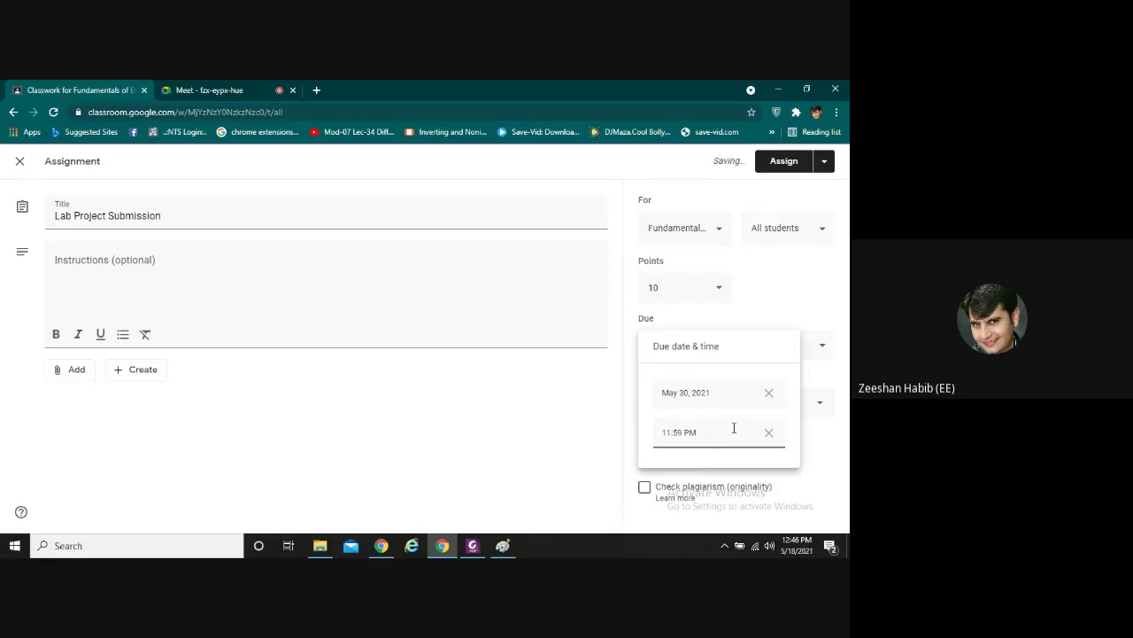
pyautogui.click(589, 445)
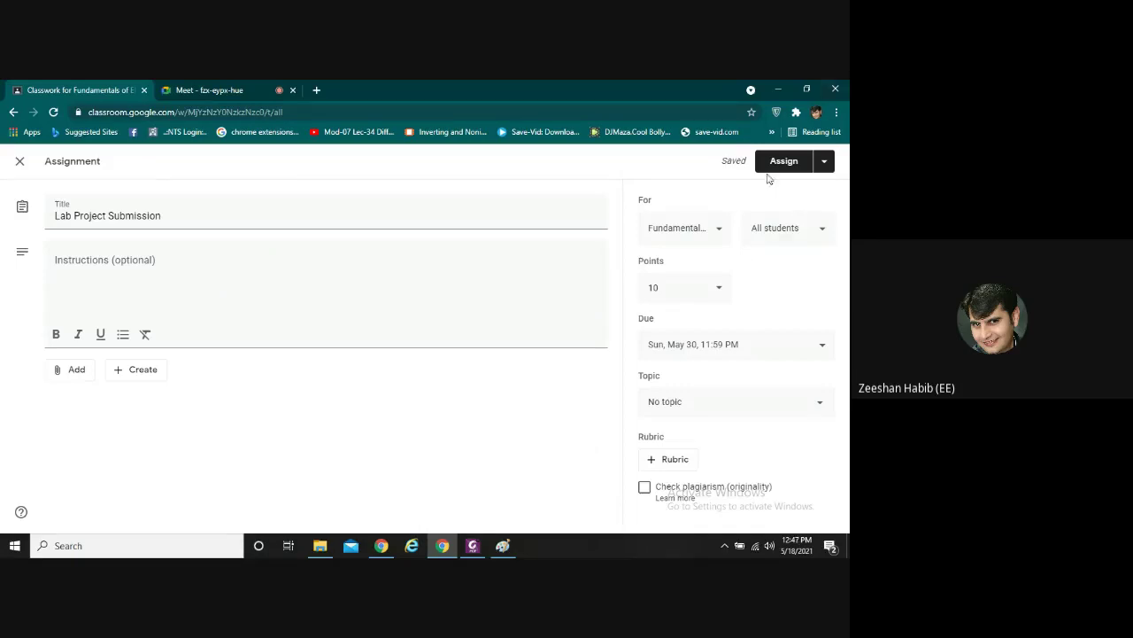
pyautogui.click(228, 261)
pyautogui.write('Sub')
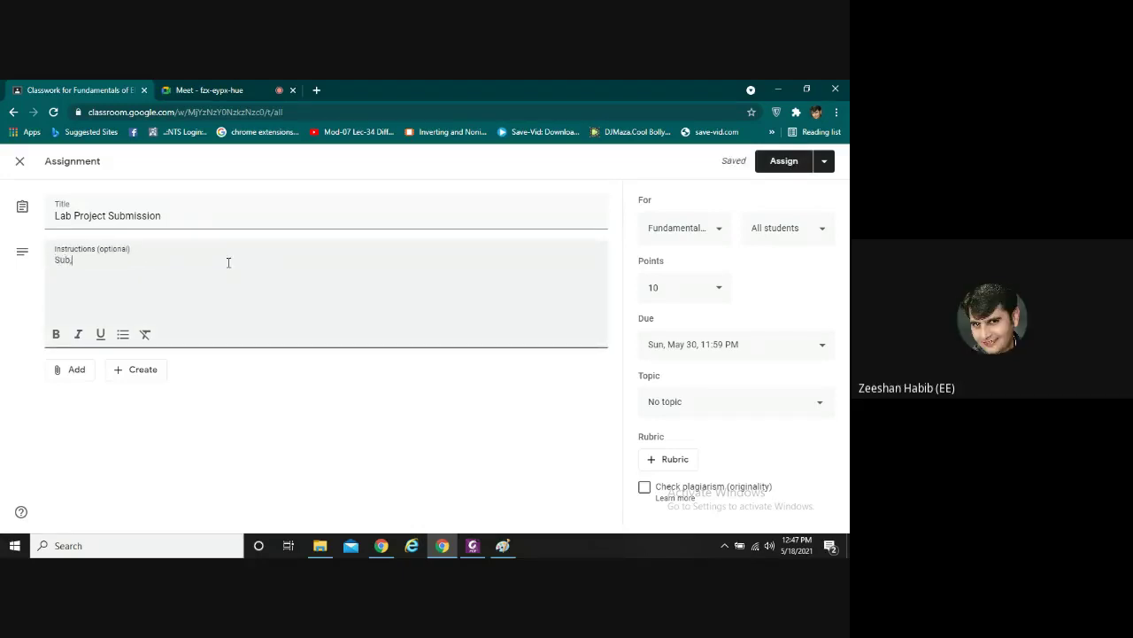
pyautogui.press('BackSpace')
pyautogui.press('BackSpace')
pyautogui.press('BackSpace')
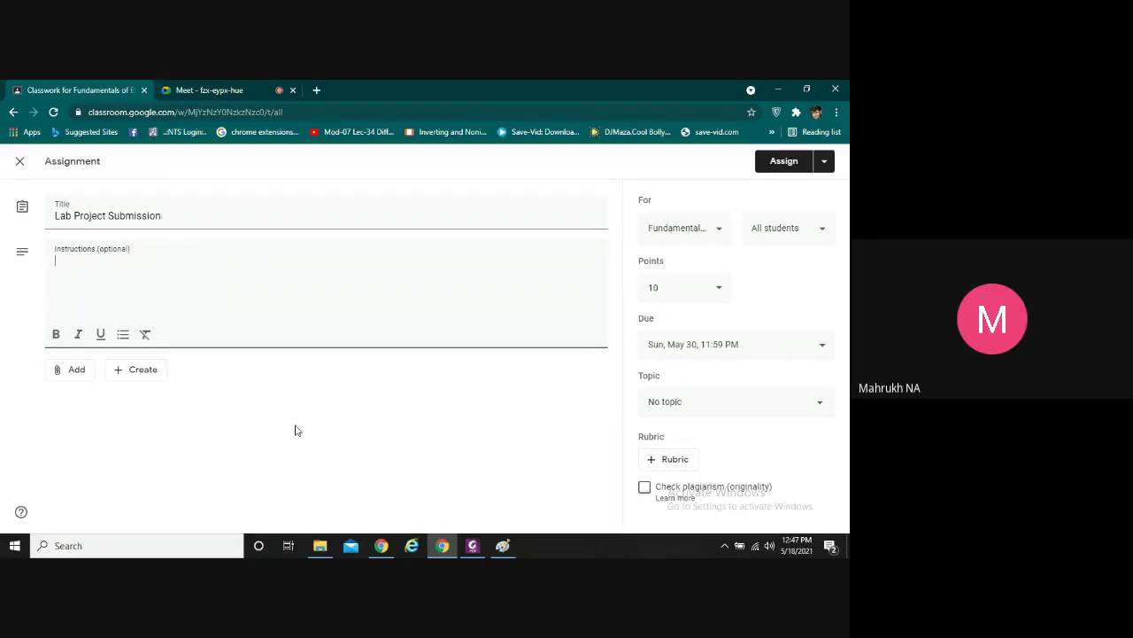
pyautogui.click(297, 430)
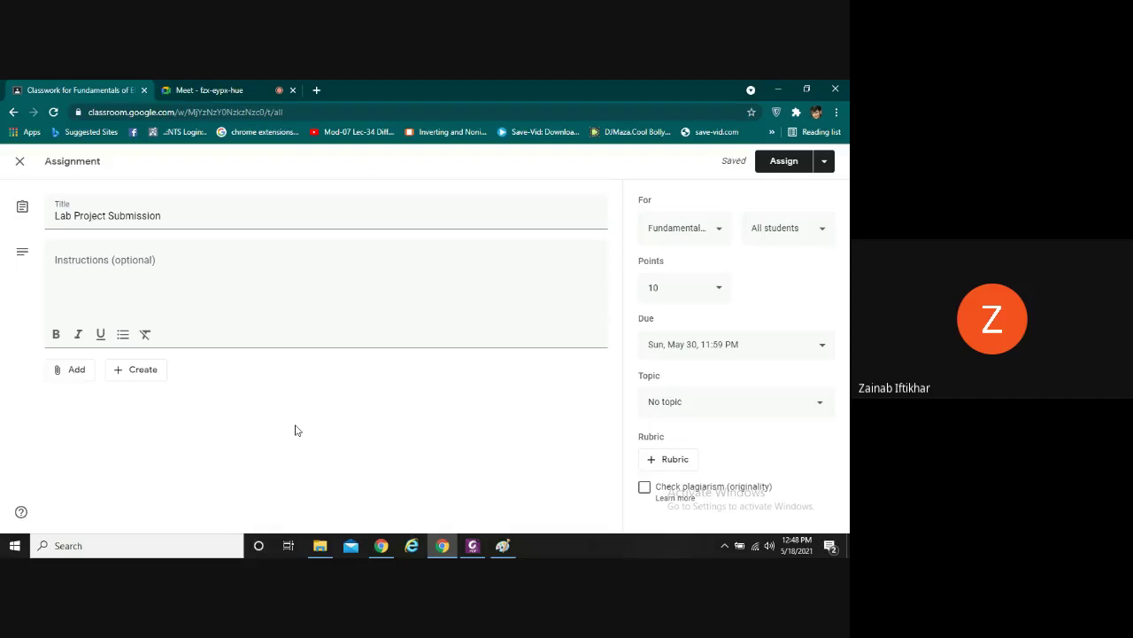
# Step: Assign the Lab Project Submission assignment to all students in the class
pyautogui.click(783, 161)
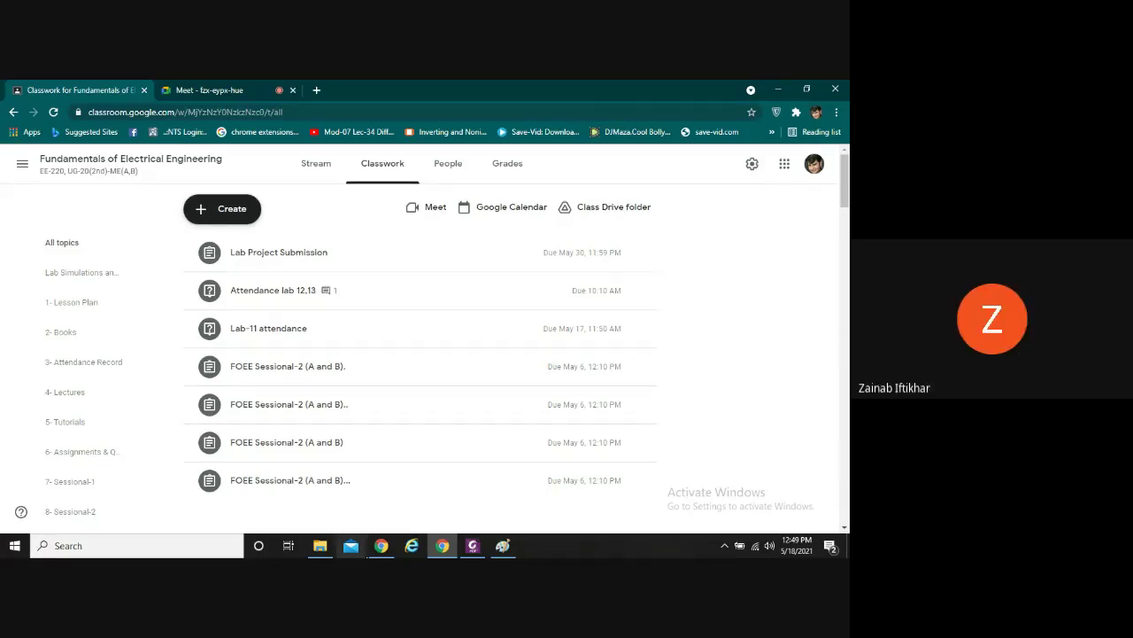
# Step: Look over the grade breakdown in Paint and the Google Meet call, and return to the class's classwork page
pyautogui.click(445, 549)
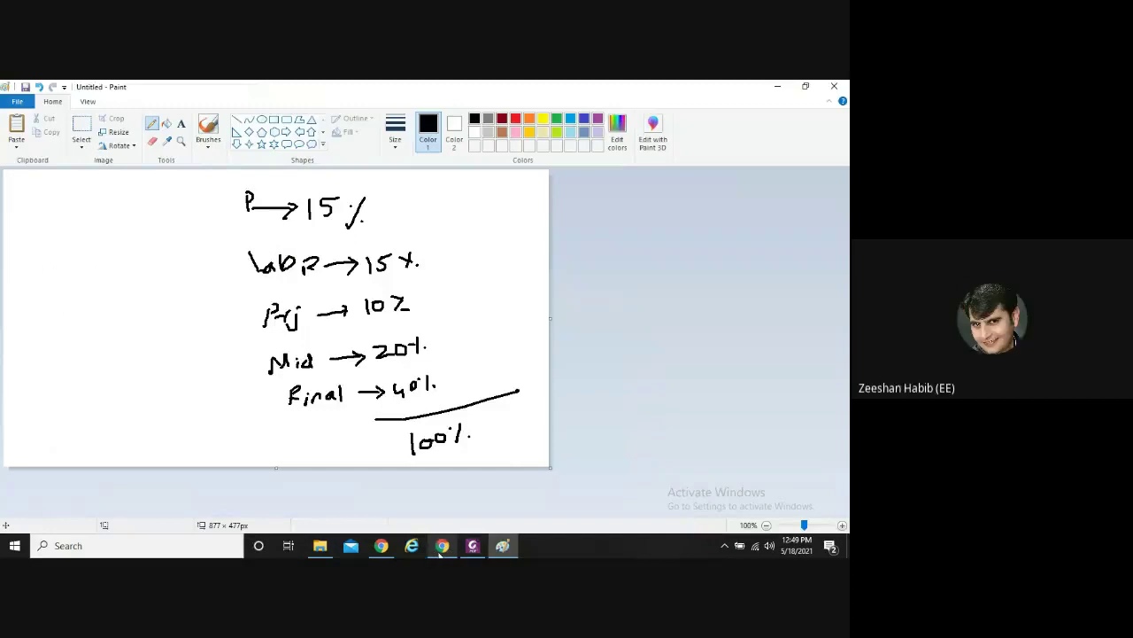
pyautogui.click(443, 546)
pyautogui.click(209, 88)
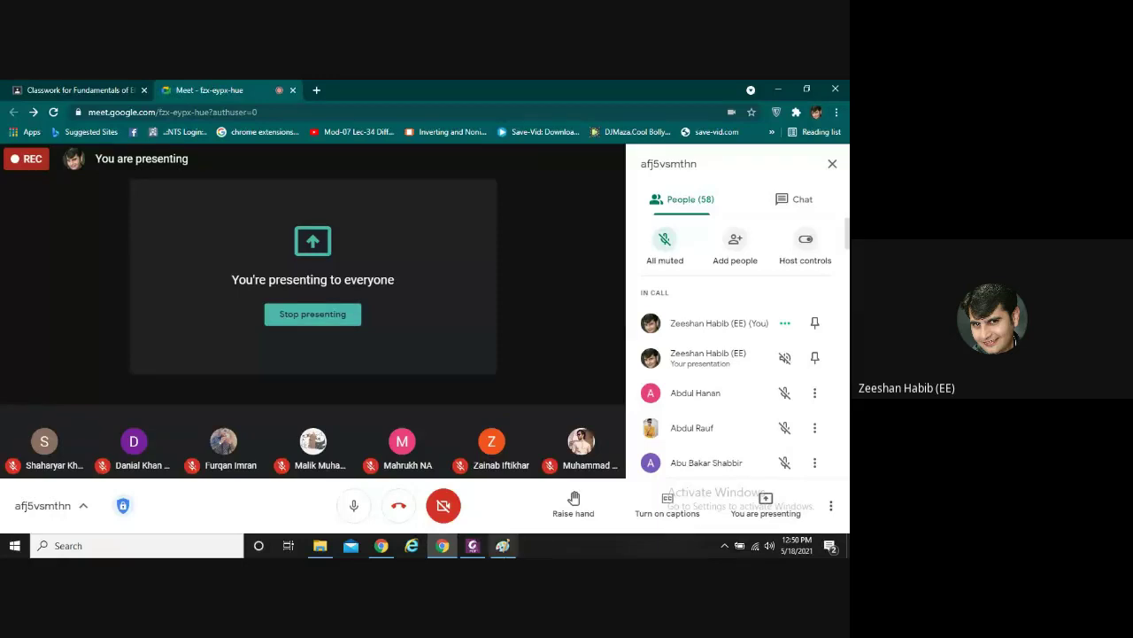
pyautogui.click(71, 90)
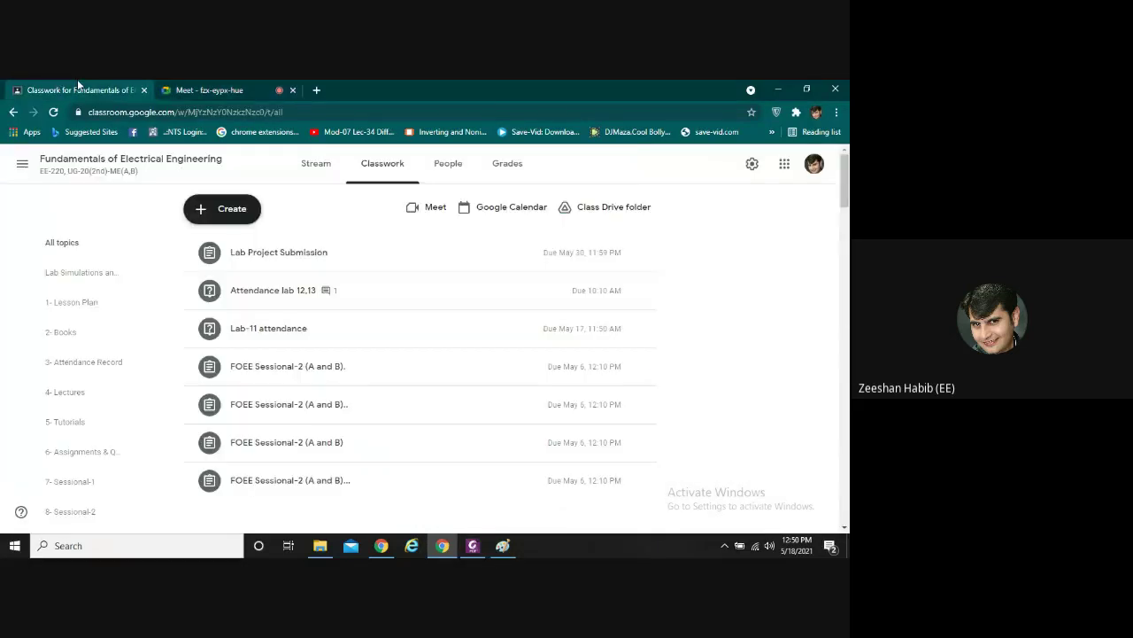
# Step: Create a new assignment titled "Lab Report Submission" in the class
pyautogui.click(200, 213)
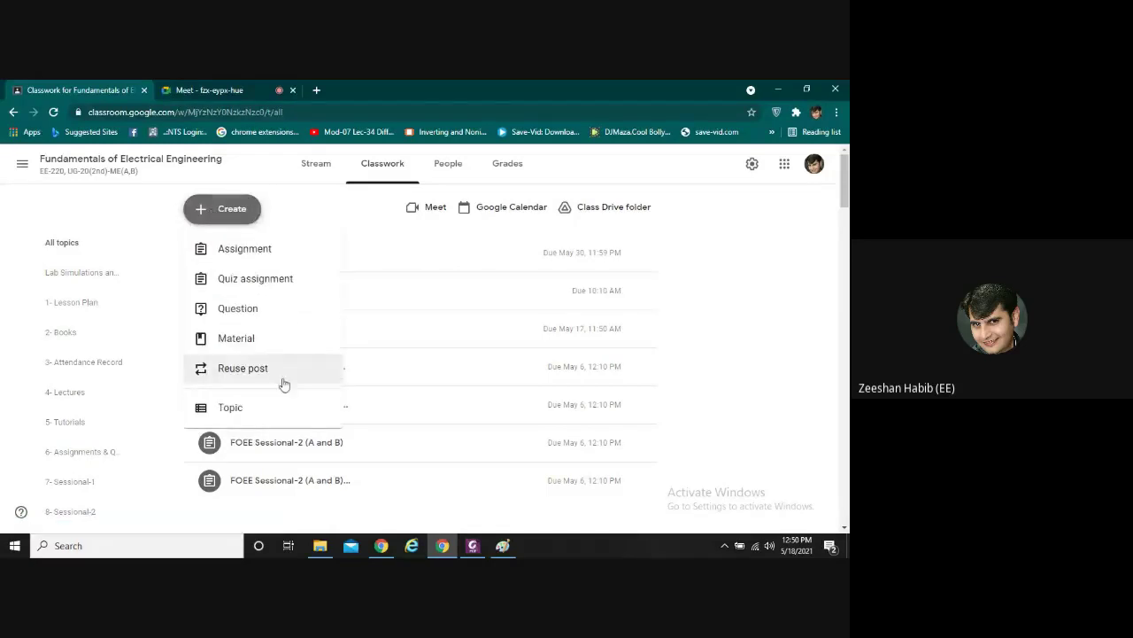
pyautogui.click(296, 256)
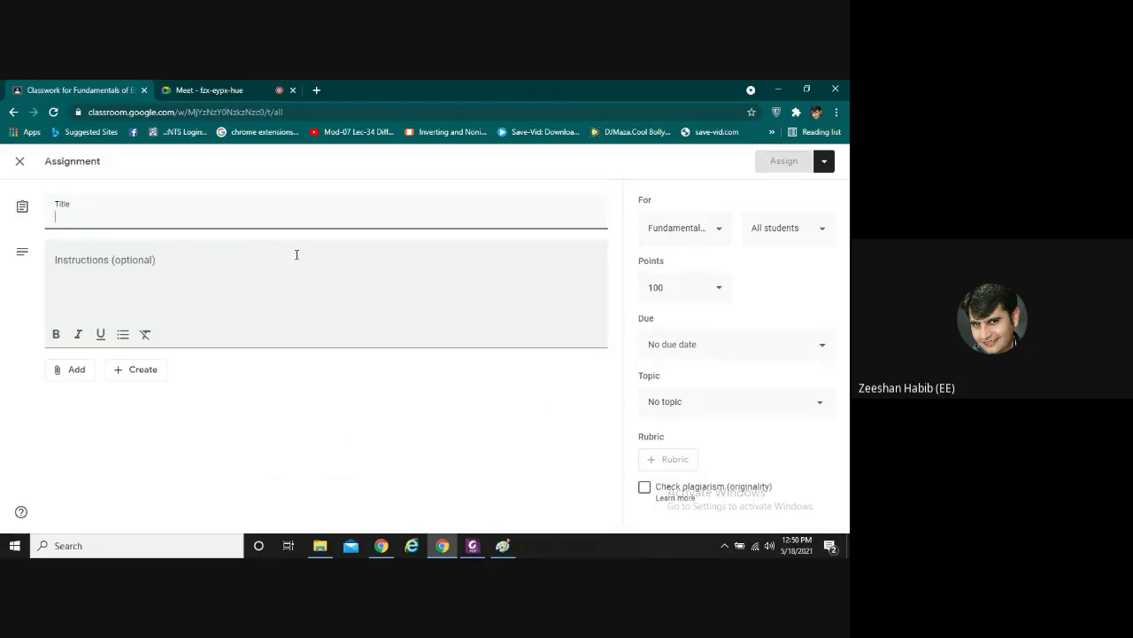
pyautogui.write('Lab Report Submission')
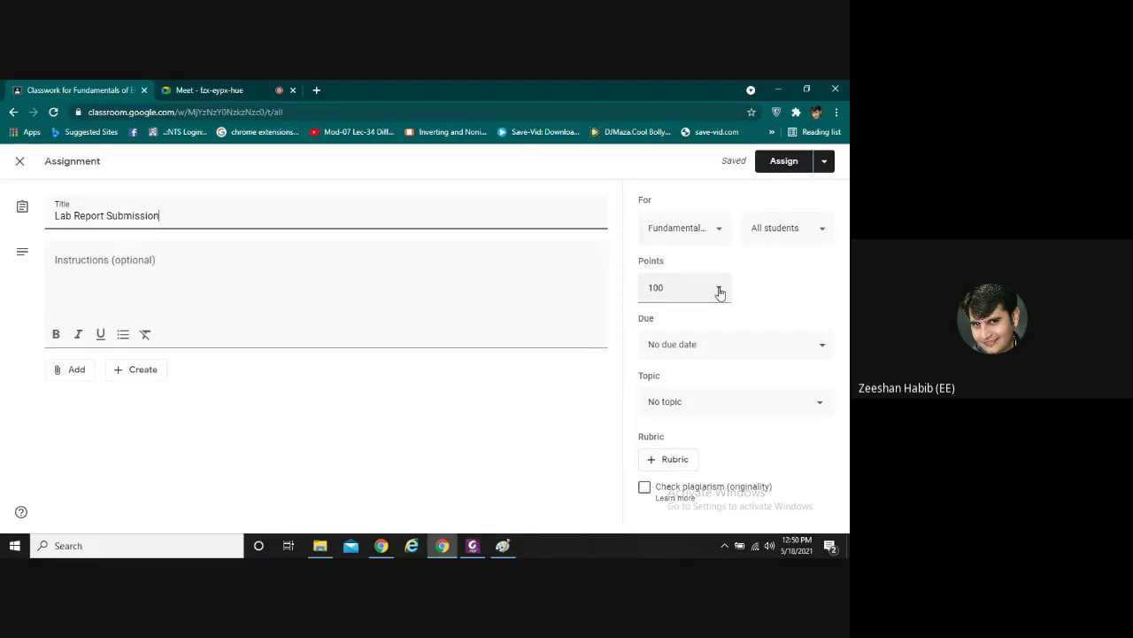
# Step: Set the Lab Report Submission due date to May 23, 2021 at 11:59 PM and assign it to all students
pyautogui.click(817, 346)
pyautogui.click(762, 396)
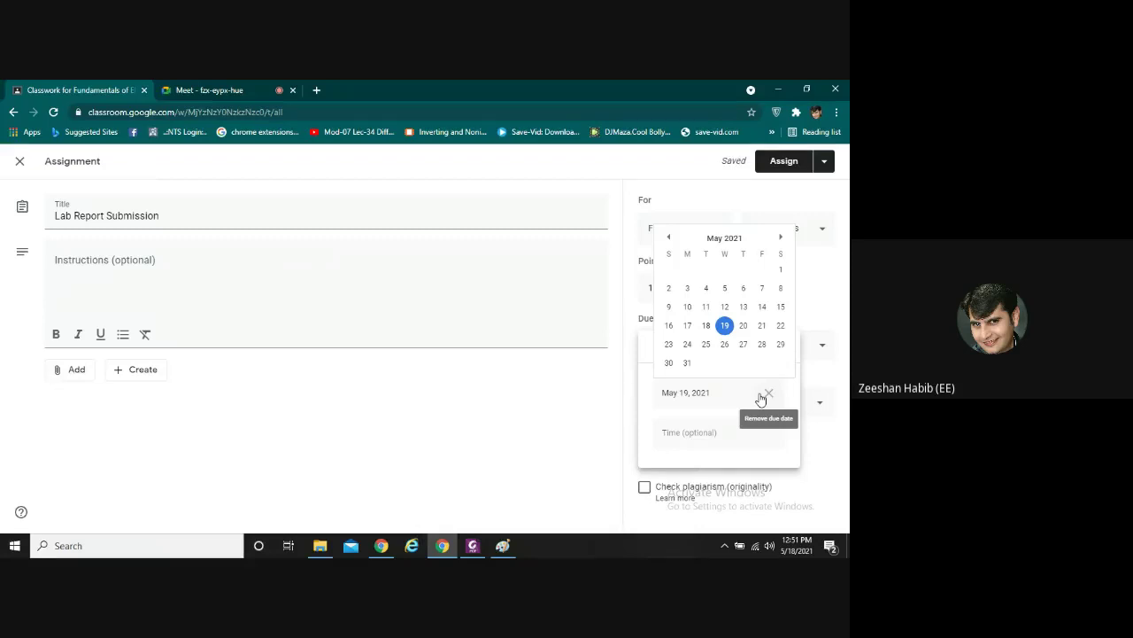
pyautogui.click(669, 343)
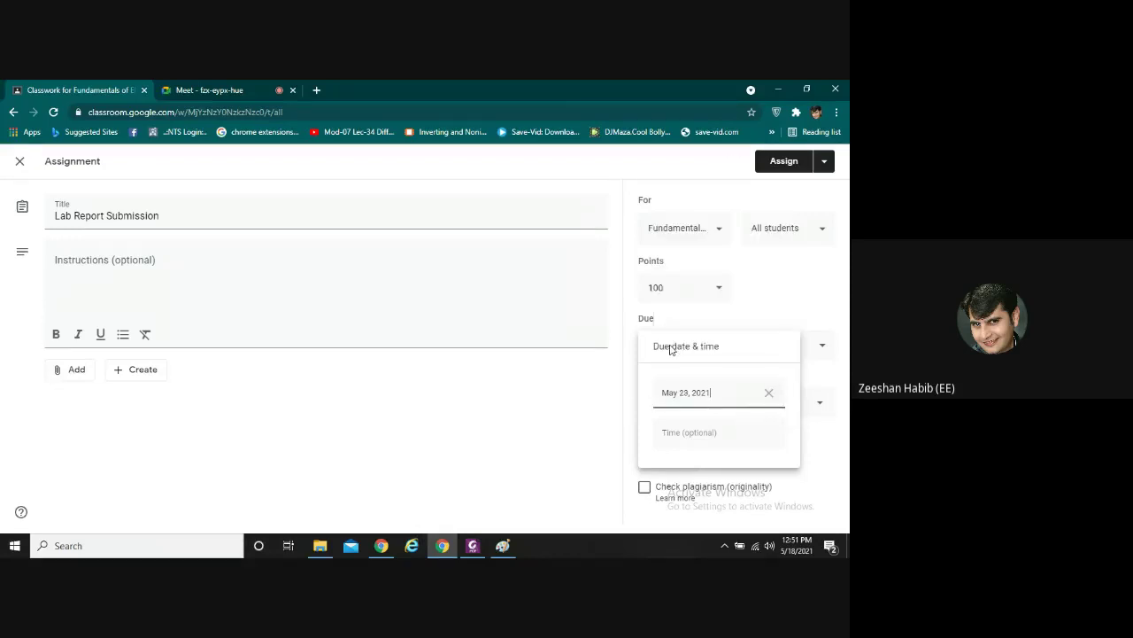
pyautogui.click(711, 432)
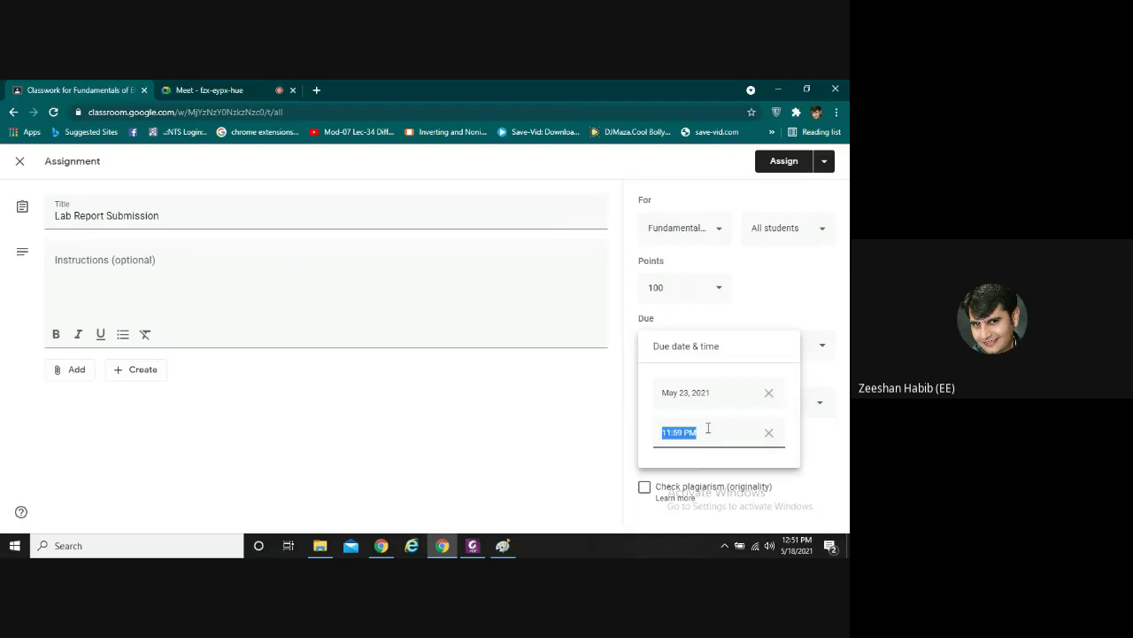
pyautogui.click(720, 435)
pyautogui.click(564, 408)
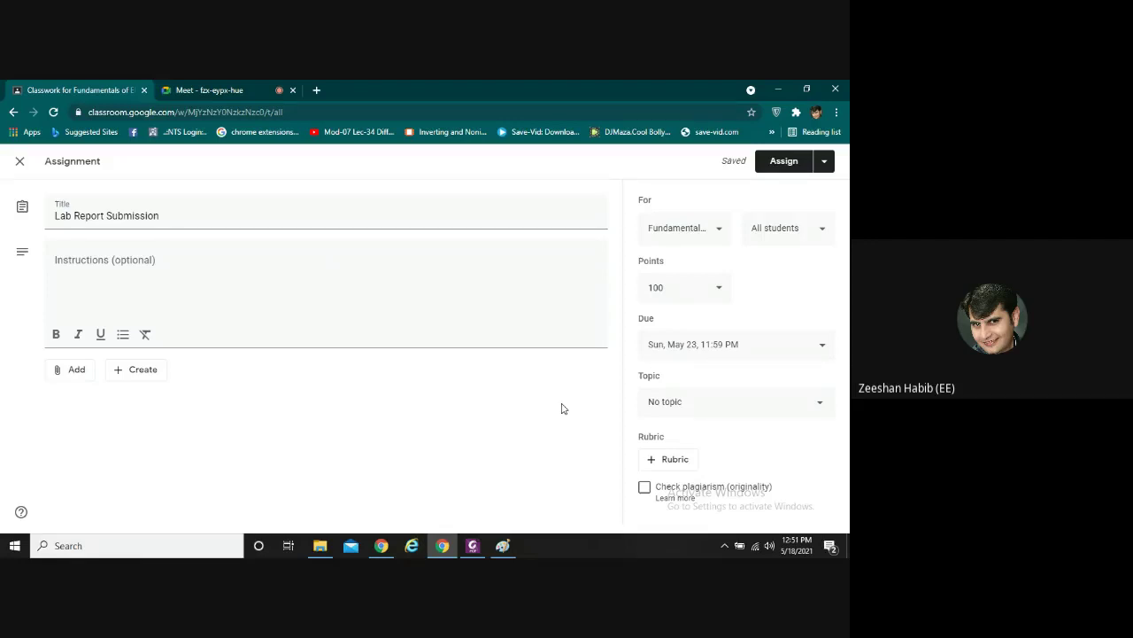
pyautogui.click(783, 163)
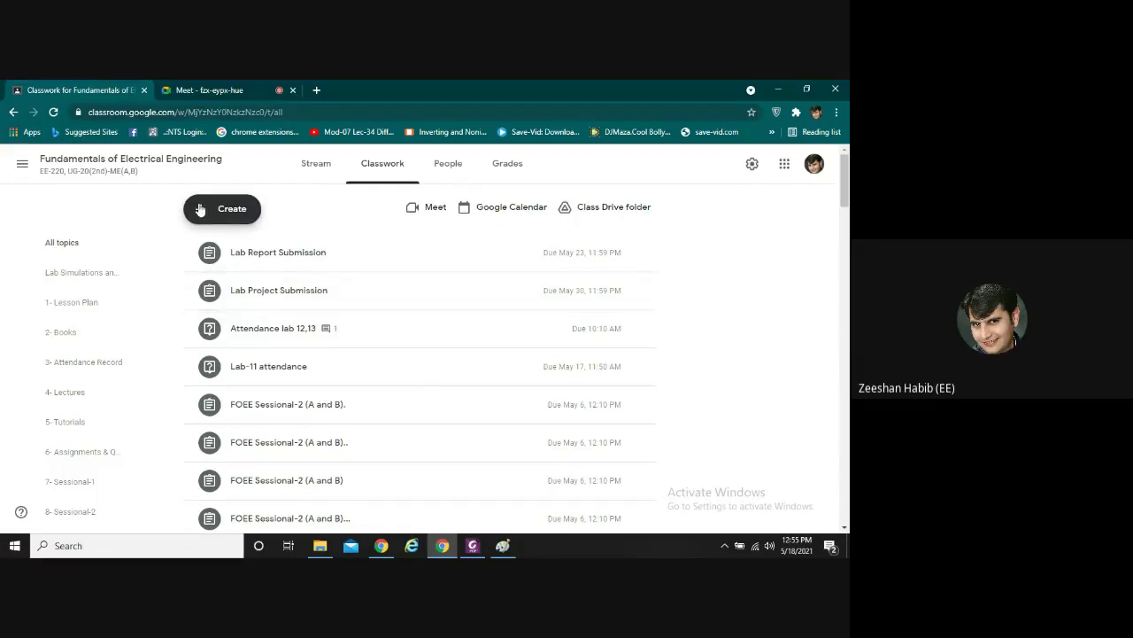
# Step: Create a new assignment titled "Lab Project Title submission" in the class
pyautogui.click(227, 210)
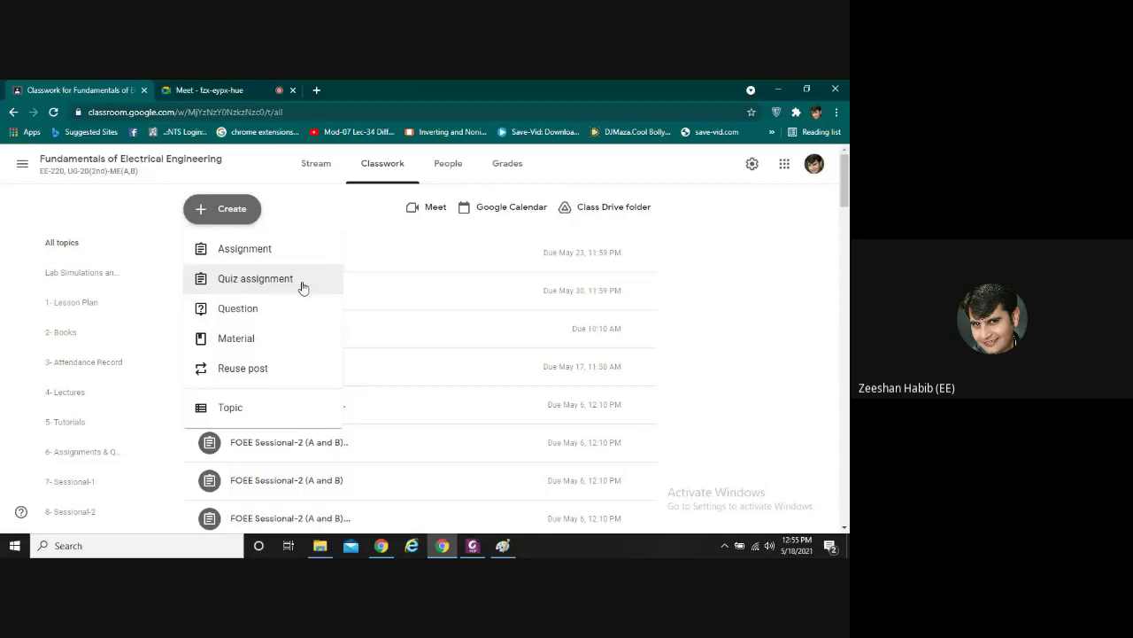
pyautogui.click(289, 258)
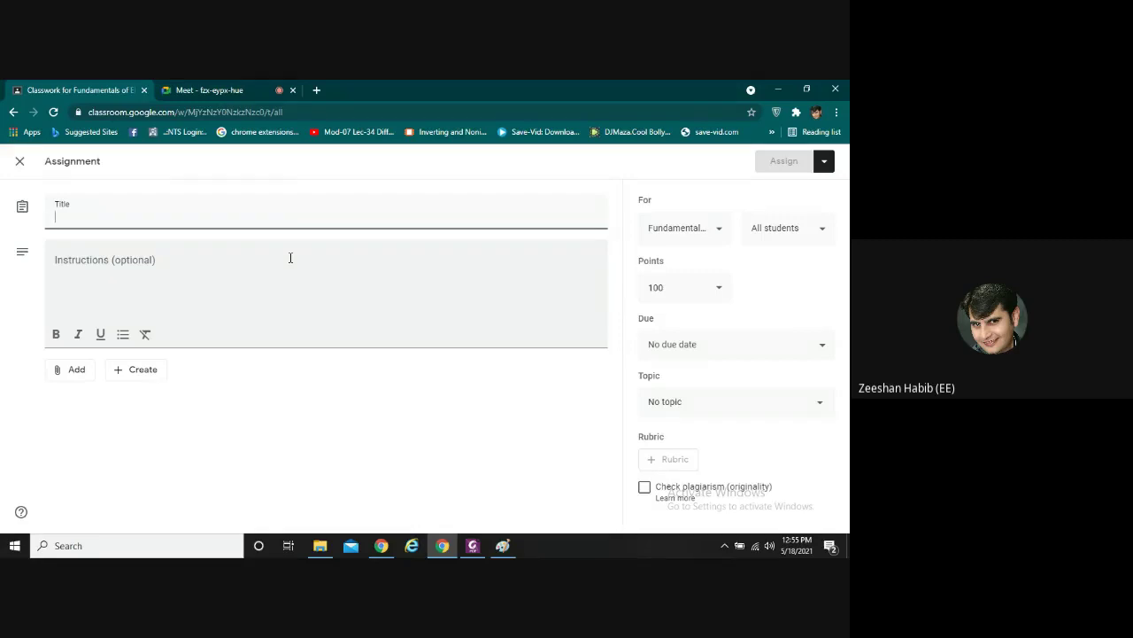
pyautogui.write('Lab ')
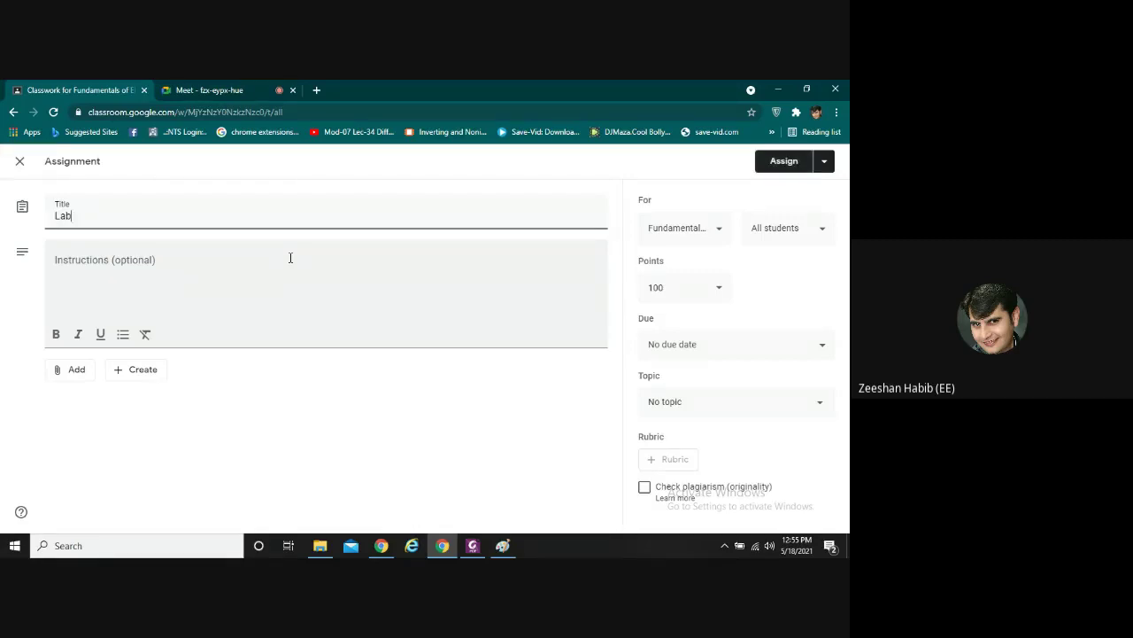
pyautogui.write('Project Title')
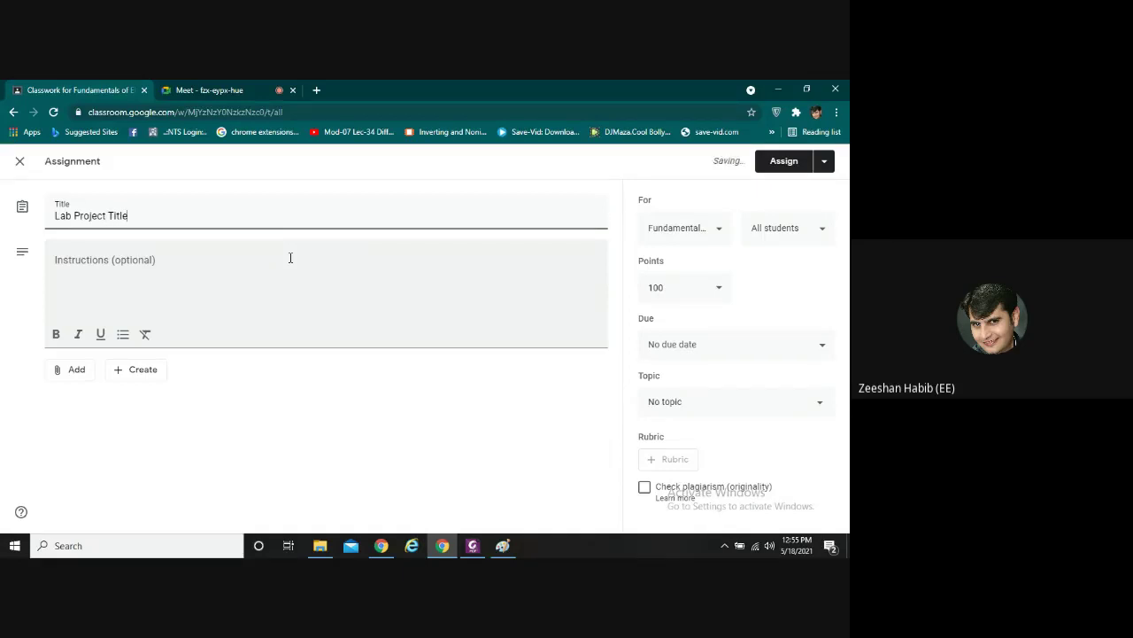
pyautogui.write(' submission')
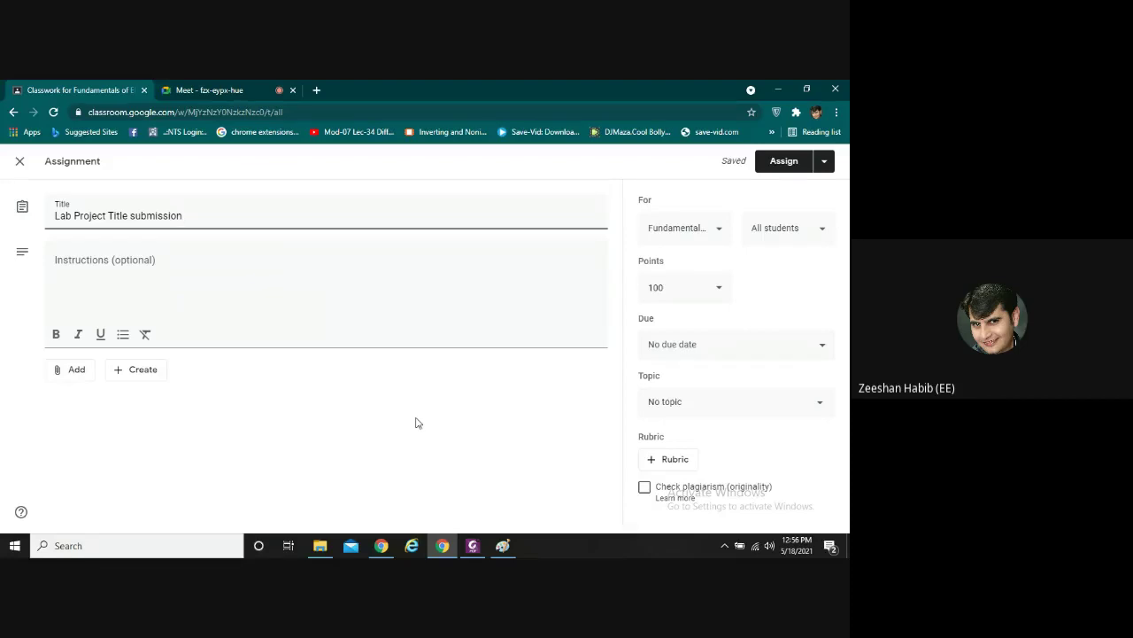
# Step: Write the assignment instructions on separate lines: "Project Title:", "Section:", "Group Number:" and "Group Members:"
pyautogui.click(76, 259)
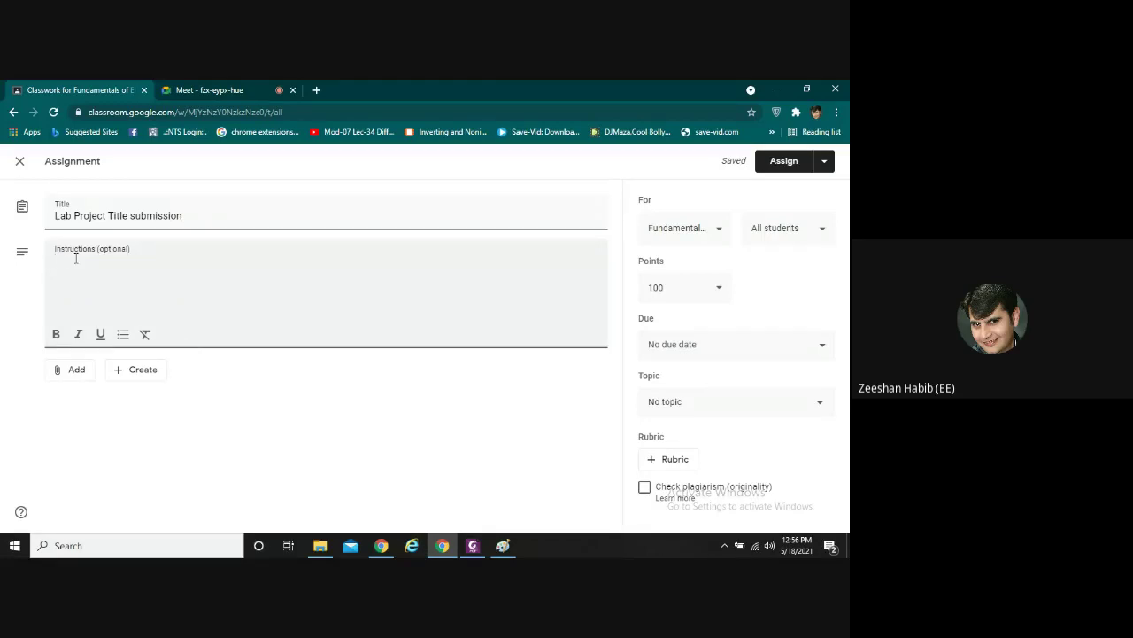
pyautogui.write('Project Title:')
pyautogui.press('Return')
pyautogui.write('Sec')
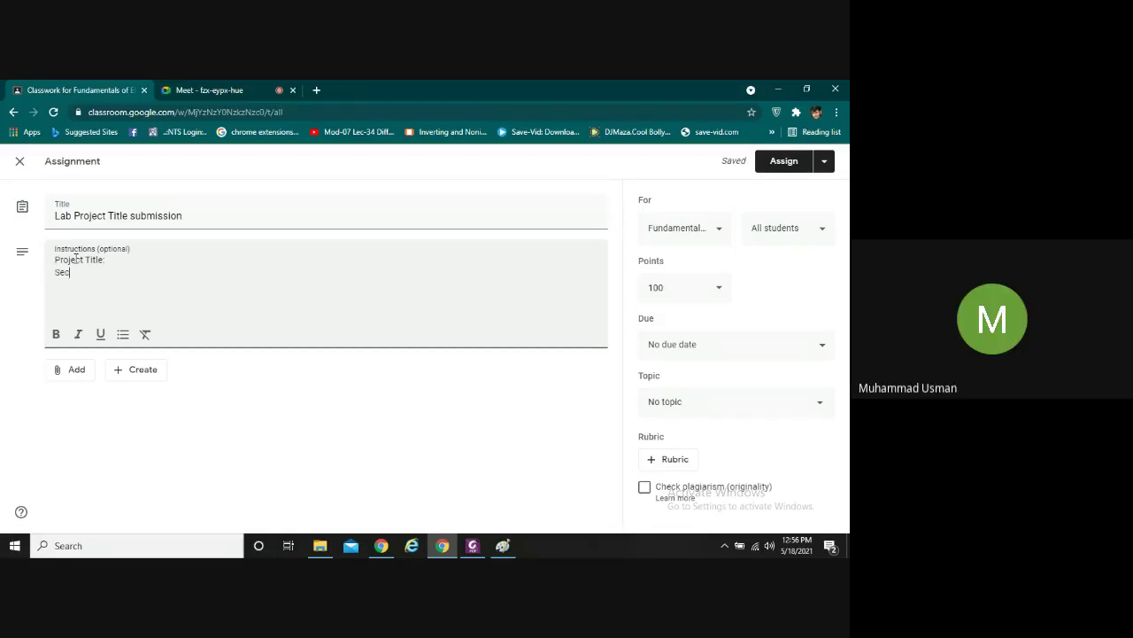
pyautogui.write('tion:')
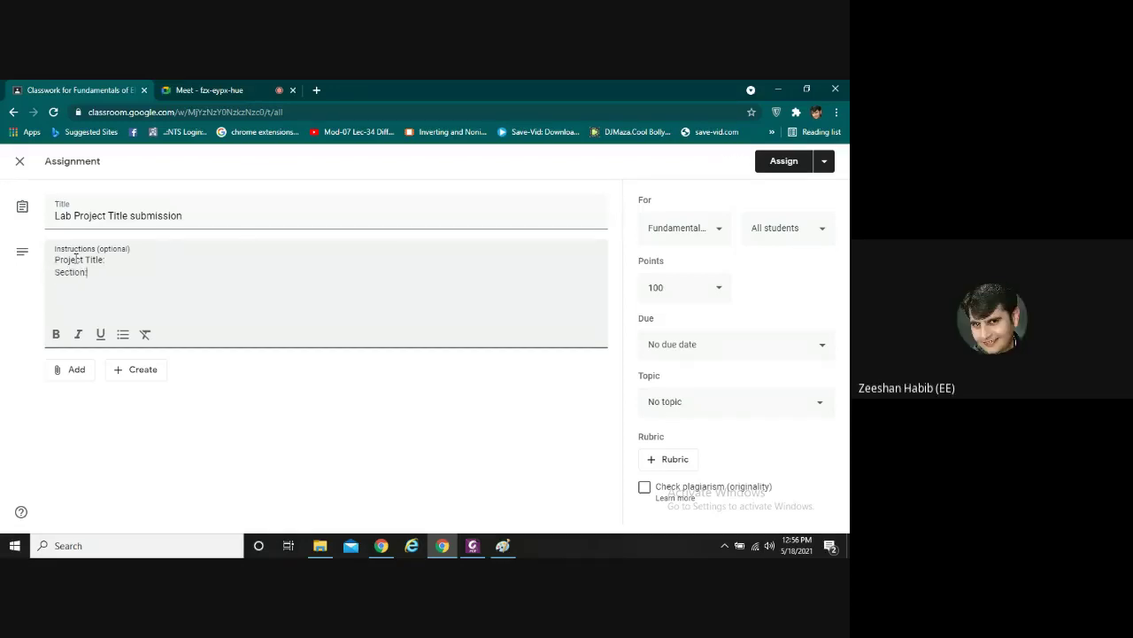
pyautogui.press('Return')
pyautogui.write('Group Number:')
pyautogui.press('Return')
pyautogui.write('Group Members')
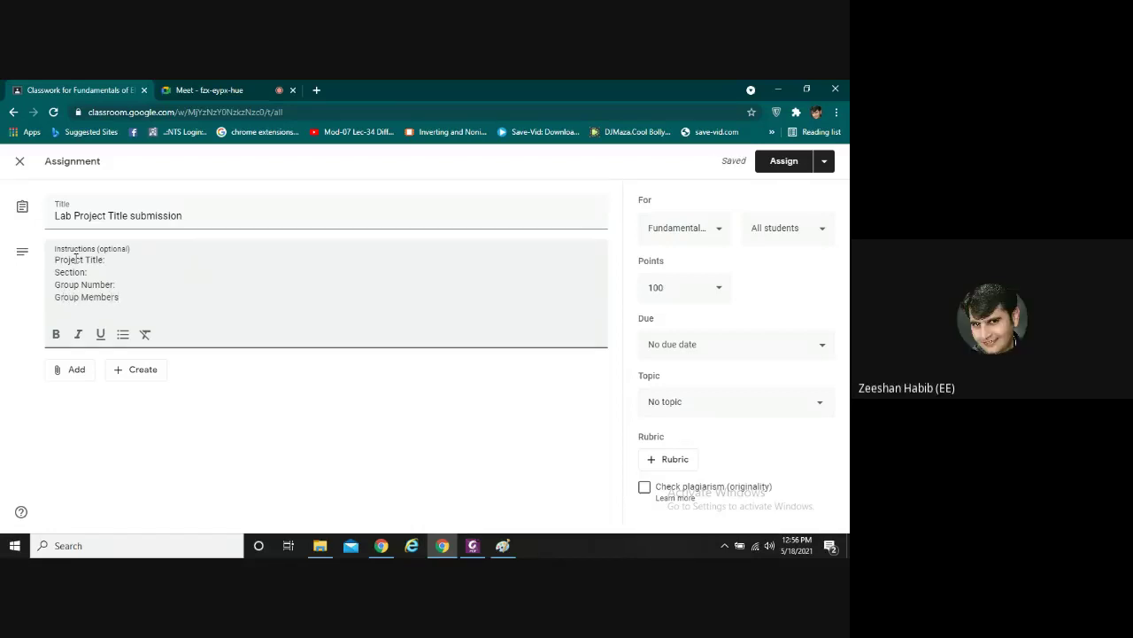
pyautogui.write(':')
pyautogui.press('Return')
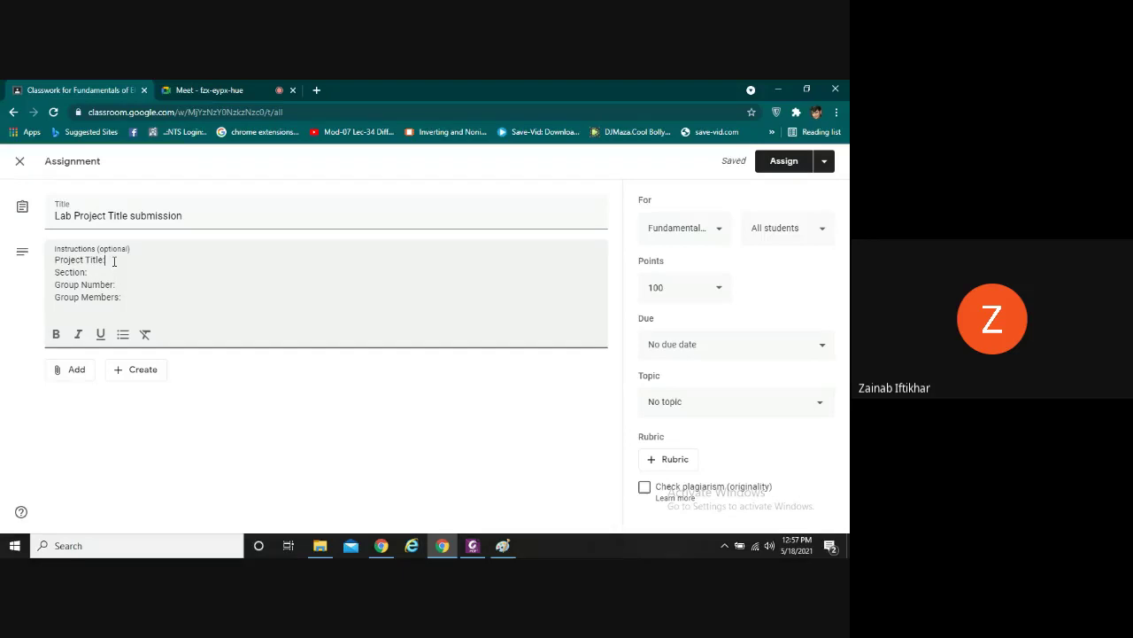
# Step: Insert the line "Subject: Fundamentals Of Electrical Engineering" above "Project Title:" in the instructions
pyautogui.click(55, 256)
pyautogui.write('Su')
pyautogui.write('bject')
pyautogui.write('/')
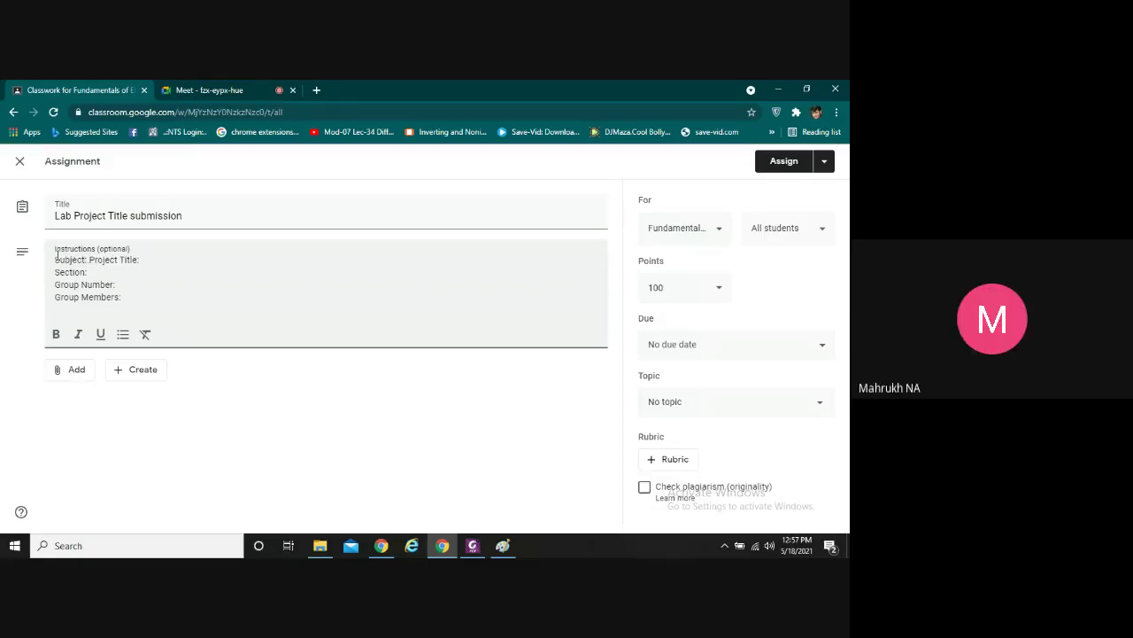
pyautogui.write(' Fundamenta')
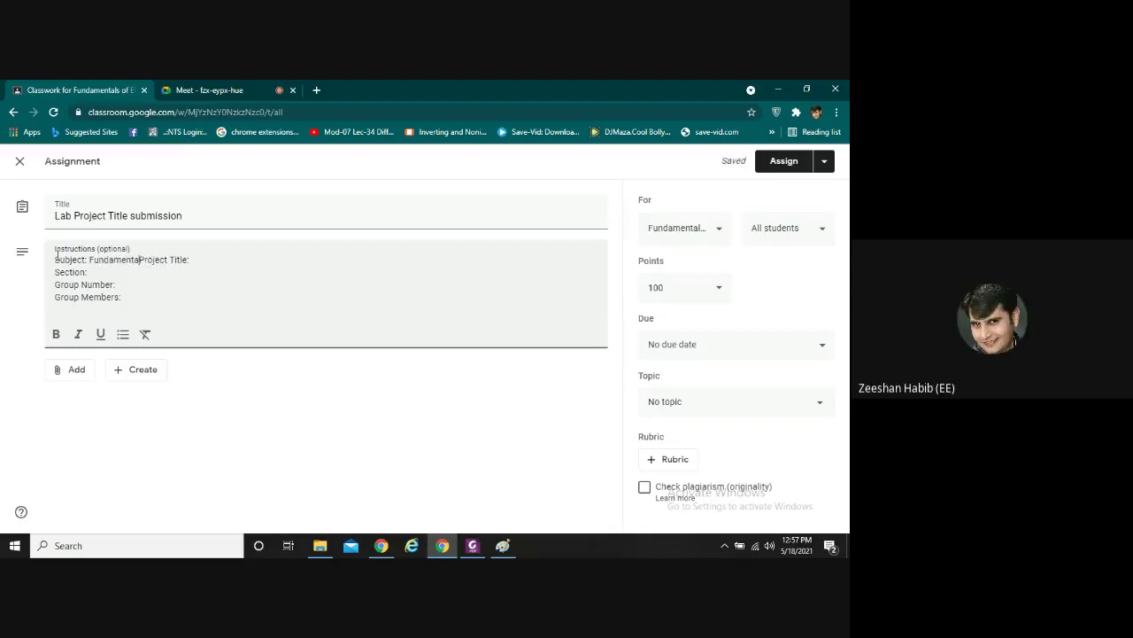
pyautogui.write('ls Of Electr')
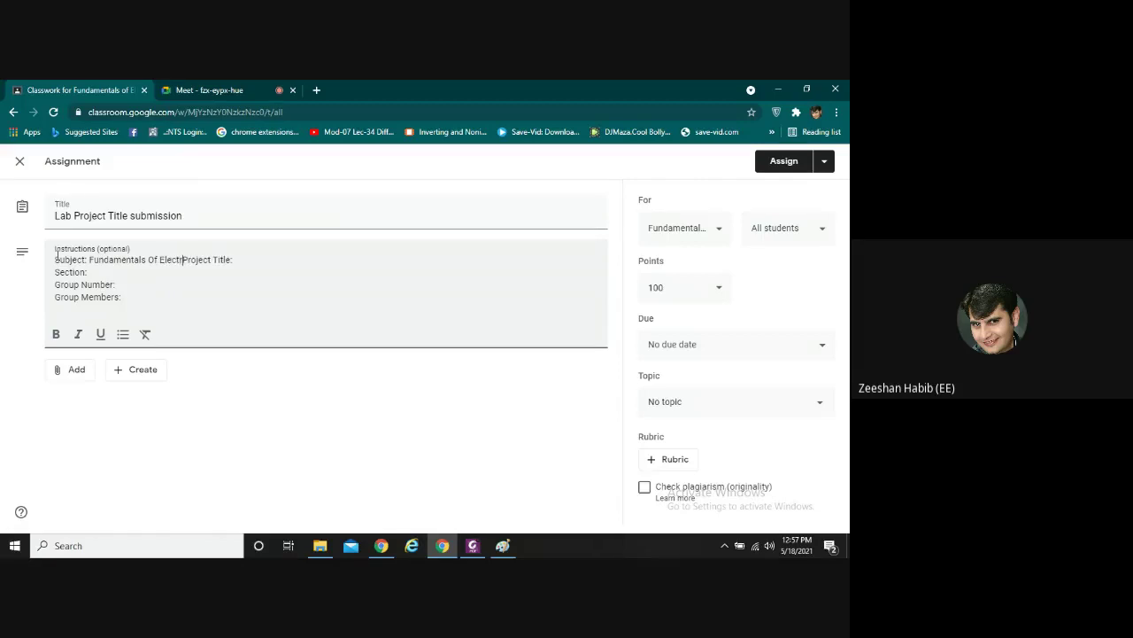
pyautogui.write('ical Engineer')
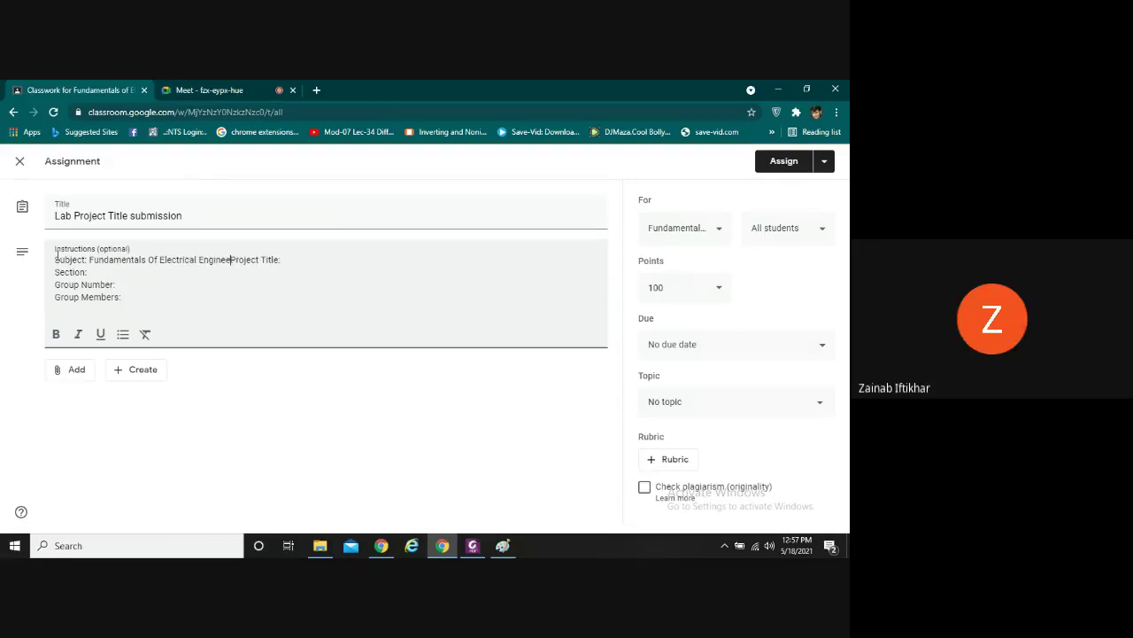
pyautogui.write('ing')
pyautogui.press('Return')
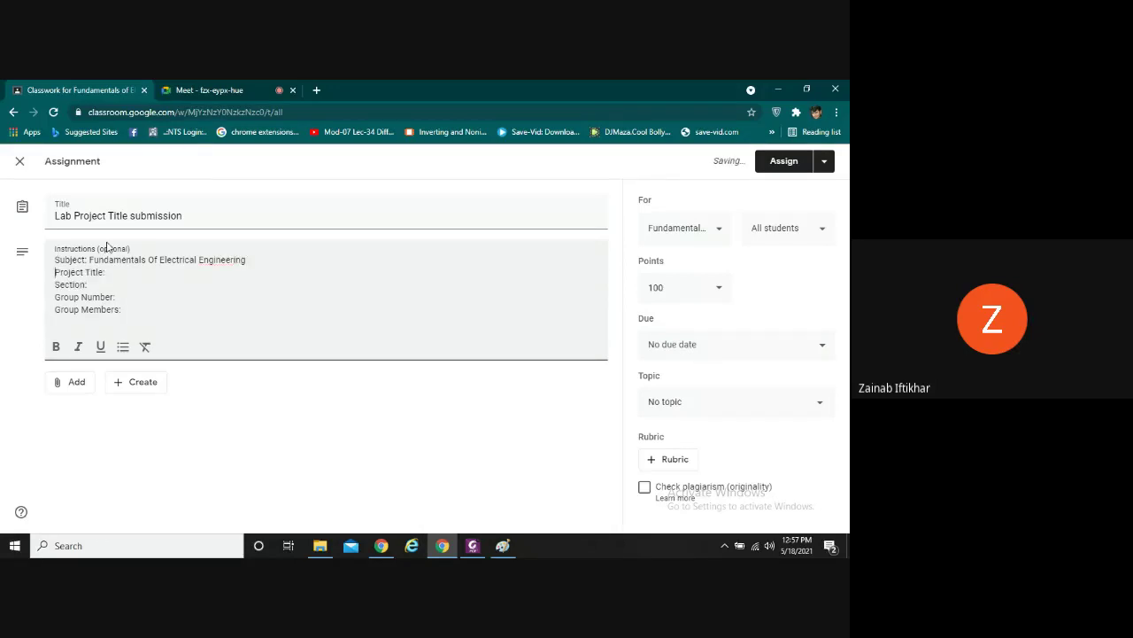
pyautogui.rightClick(215, 263)
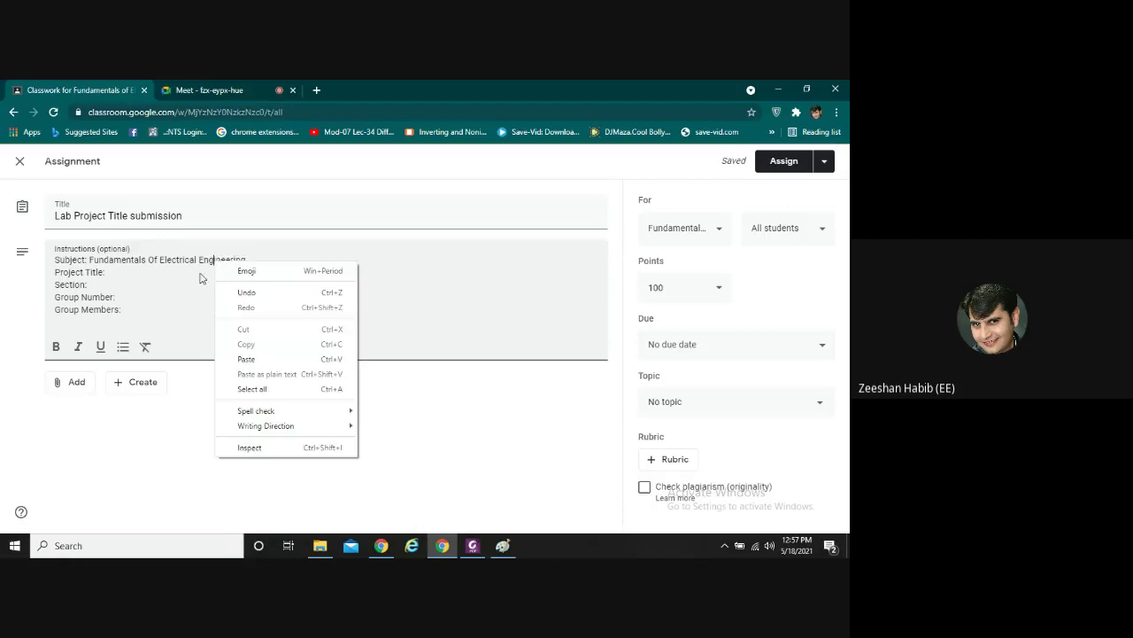
# Step: Add the line "Submitted to:" beneath "Group Members:" in the instructions, separated by a blank line
pyautogui.click(183, 297)
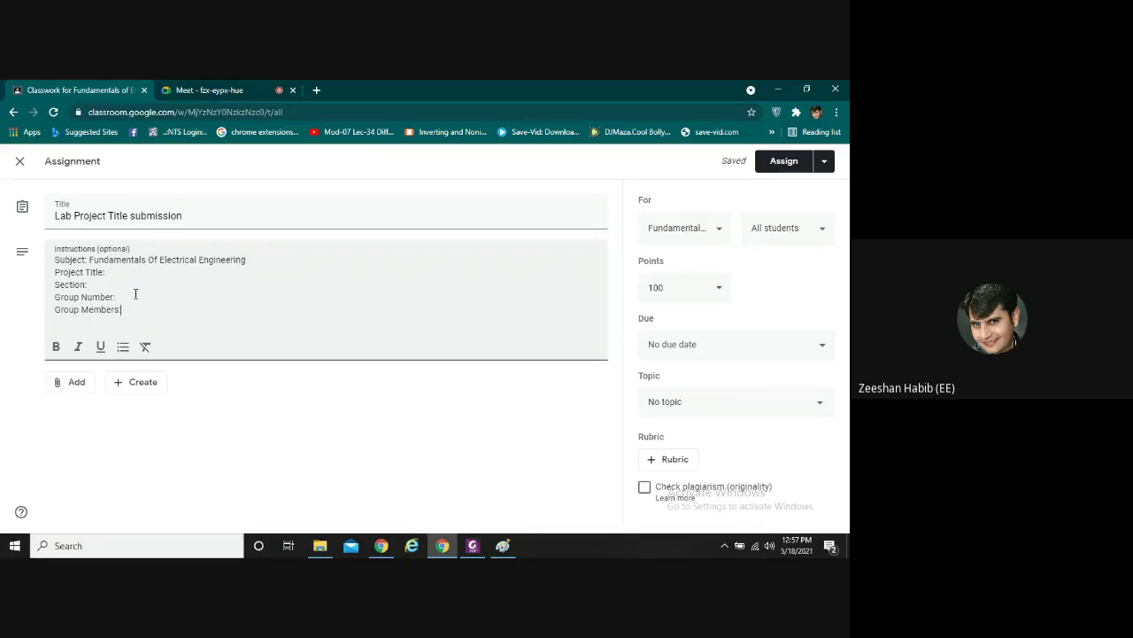
pyautogui.press('Return')
pyautogui.press('Return')
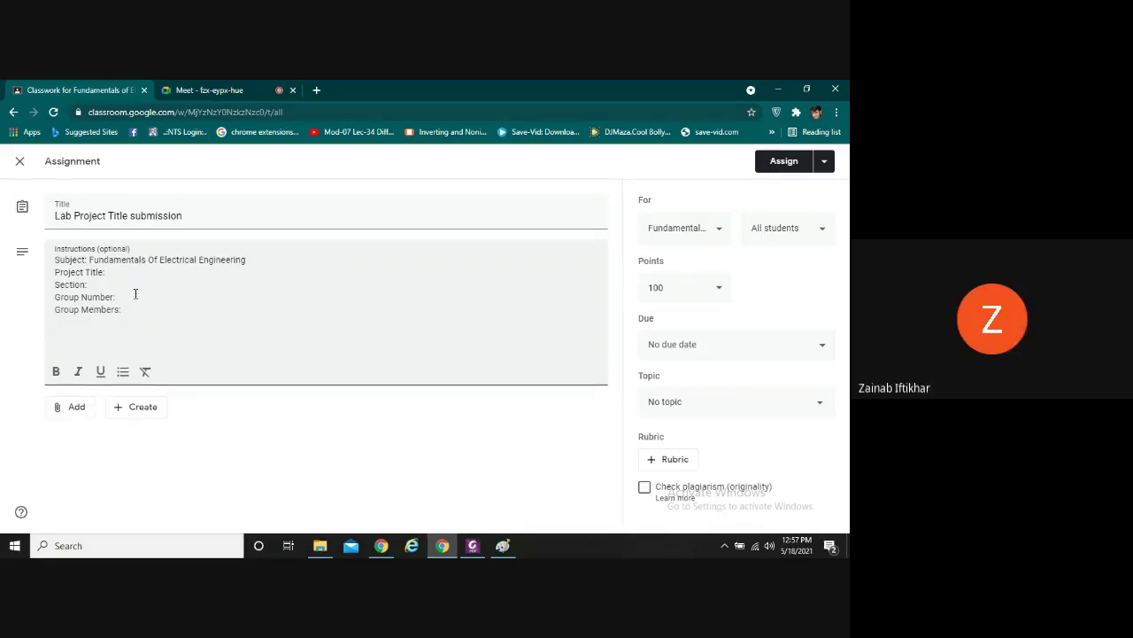
pyautogui.write('Submitted to:')
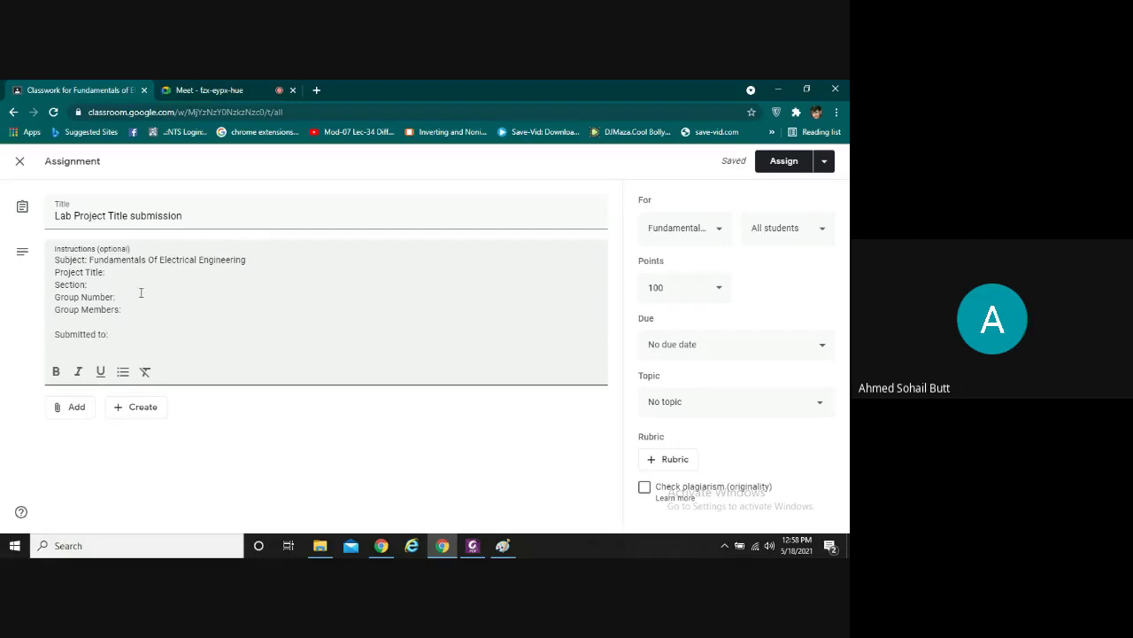
# Step: Remove the "Group Number:" line from the instructions, keeping "Section:" on its own line between "Project Title:" and "Group Members:"
pyautogui.moveTo(134, 297); pyautogui.dragTo(47, 291)
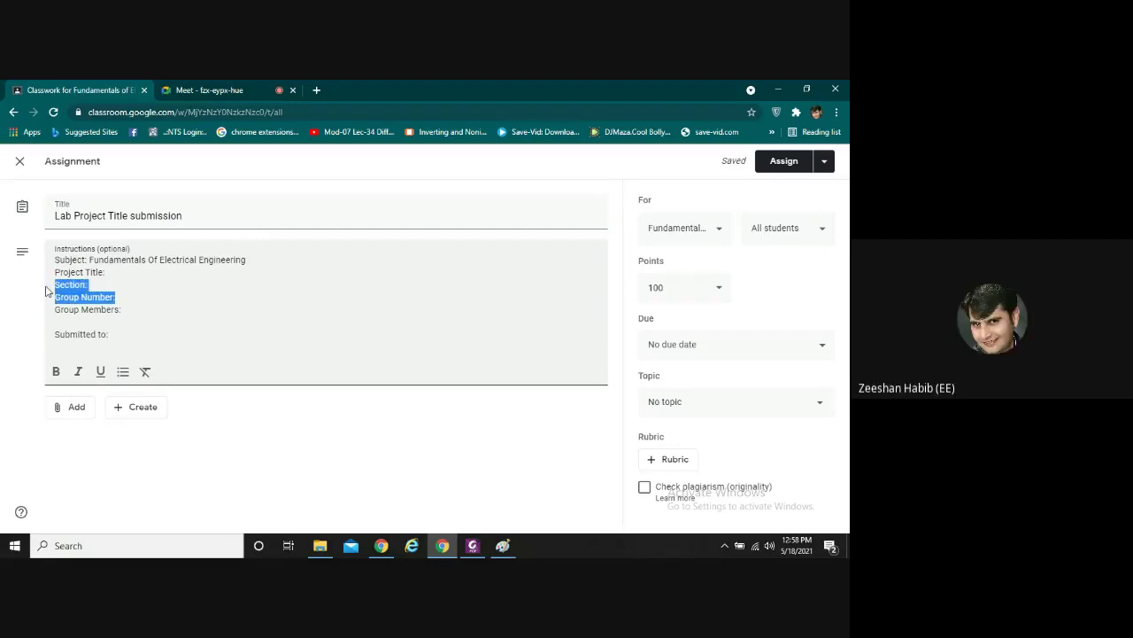
pyautogui.press('BackSpace')
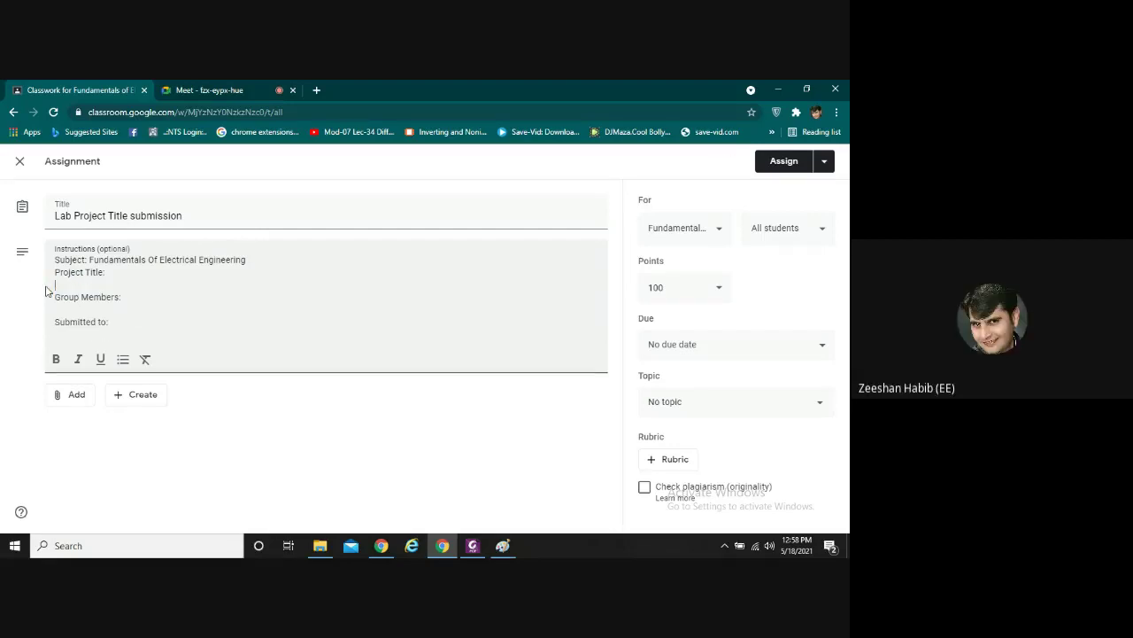
pyautogui.press('BackSpace')
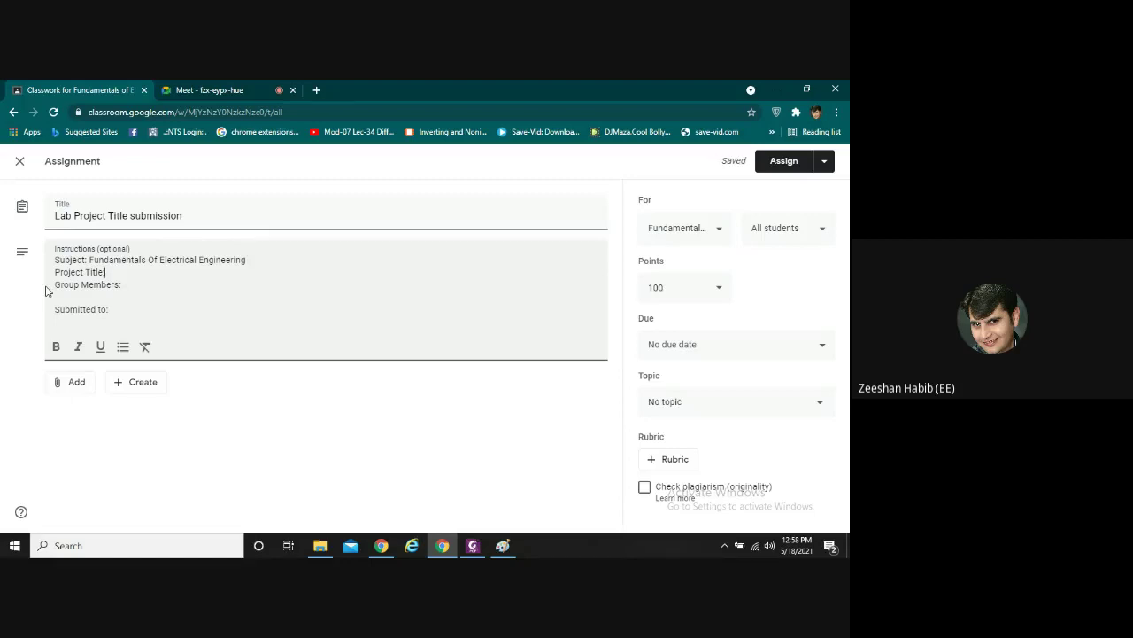
pyautogui.press('Return')
pyautogui.write('Section:')
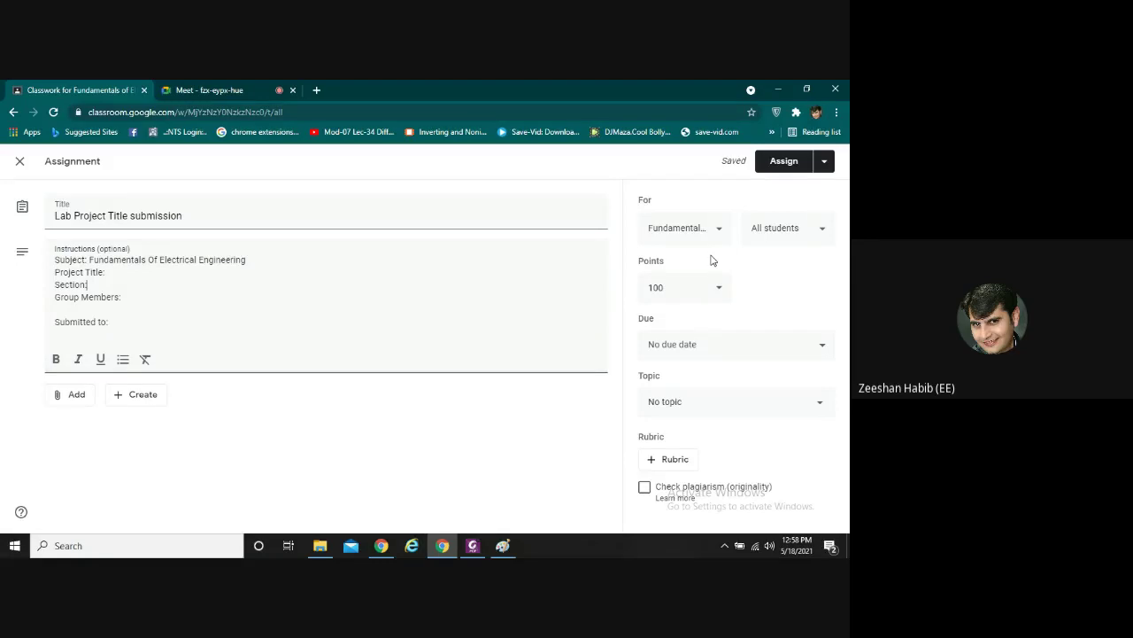
# Step: Assign the Lab Project Title submission to all students as ungraded work due May 18, 2021 at 11:59 PM
pyautogui.click(713, 283)
pyautogui.click(713, 285)
pyautogui.click(729, 346)
pyautogui.click(749, 395)
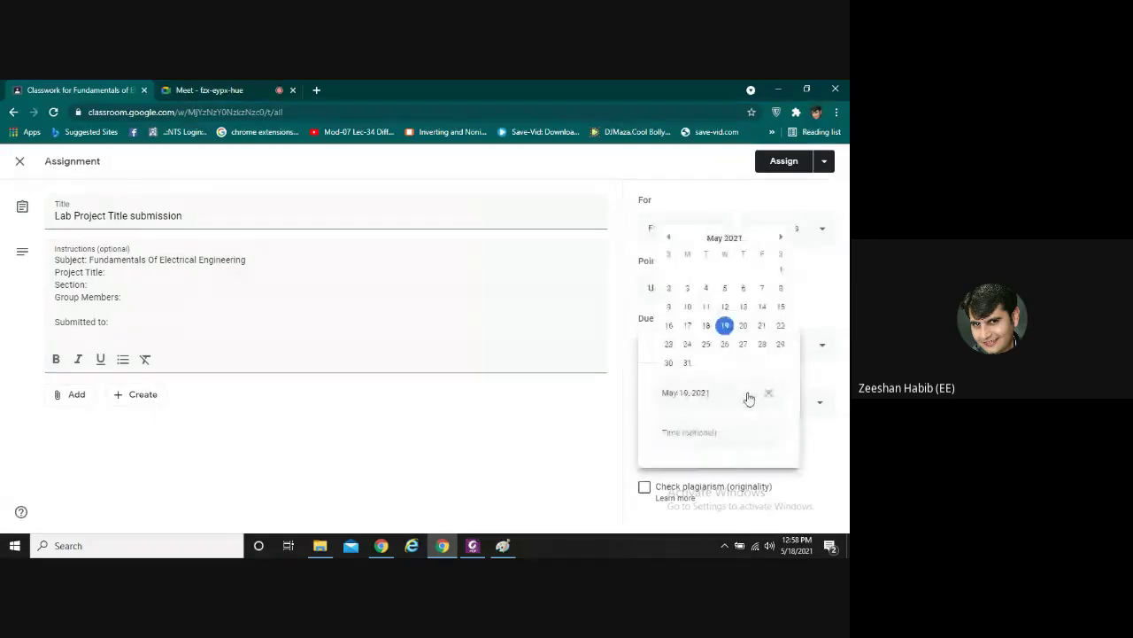
pyautogui.click(729, 428)
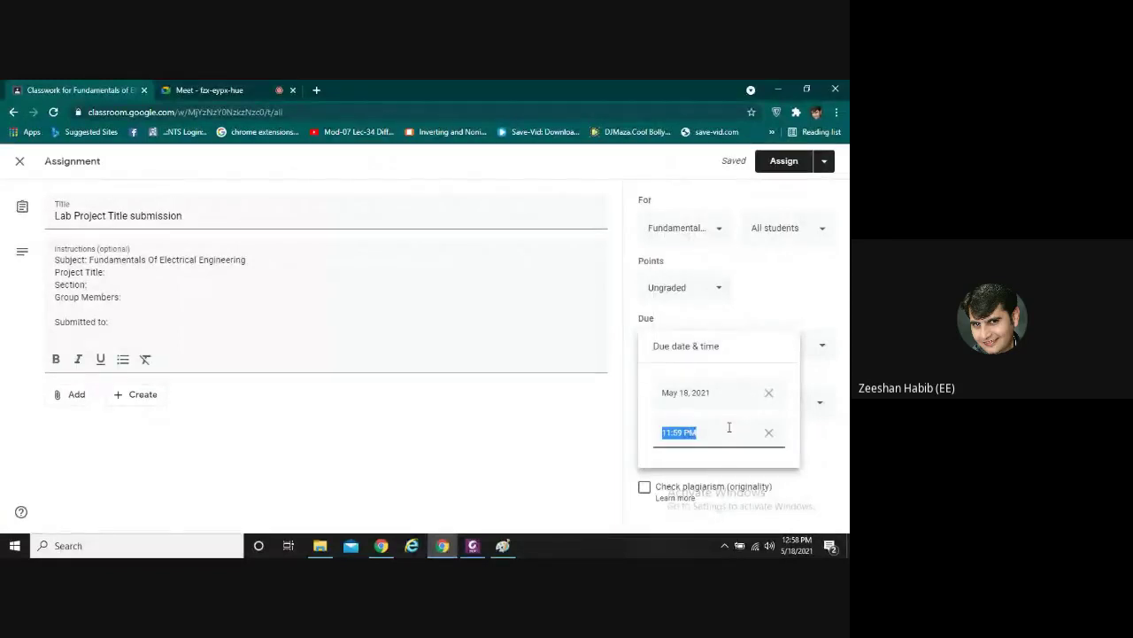
pyautogui.click(532, 439)
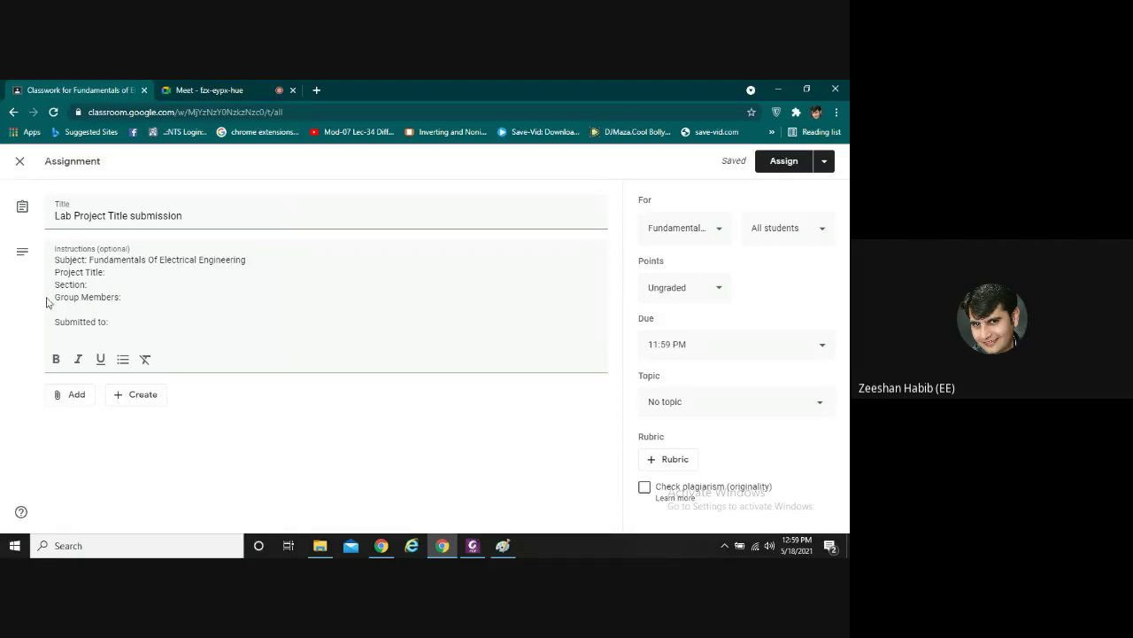
pyautogui.click(783, 162)
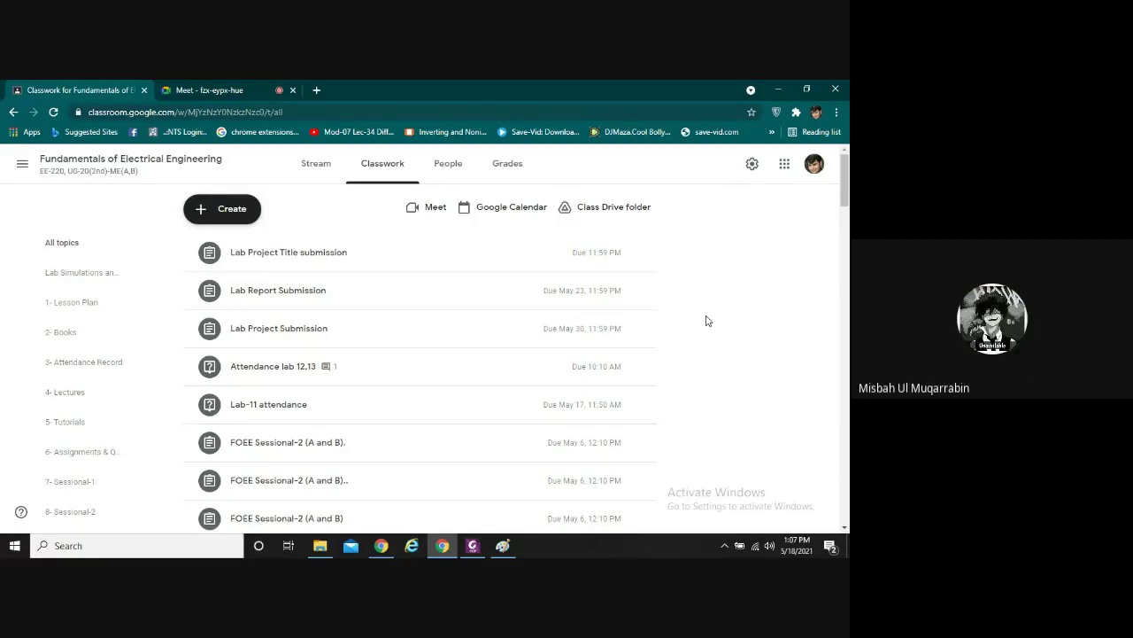
# Step: Switch to the Google Meet call and stop the meeting recording
pyautogui.click(210, 88)
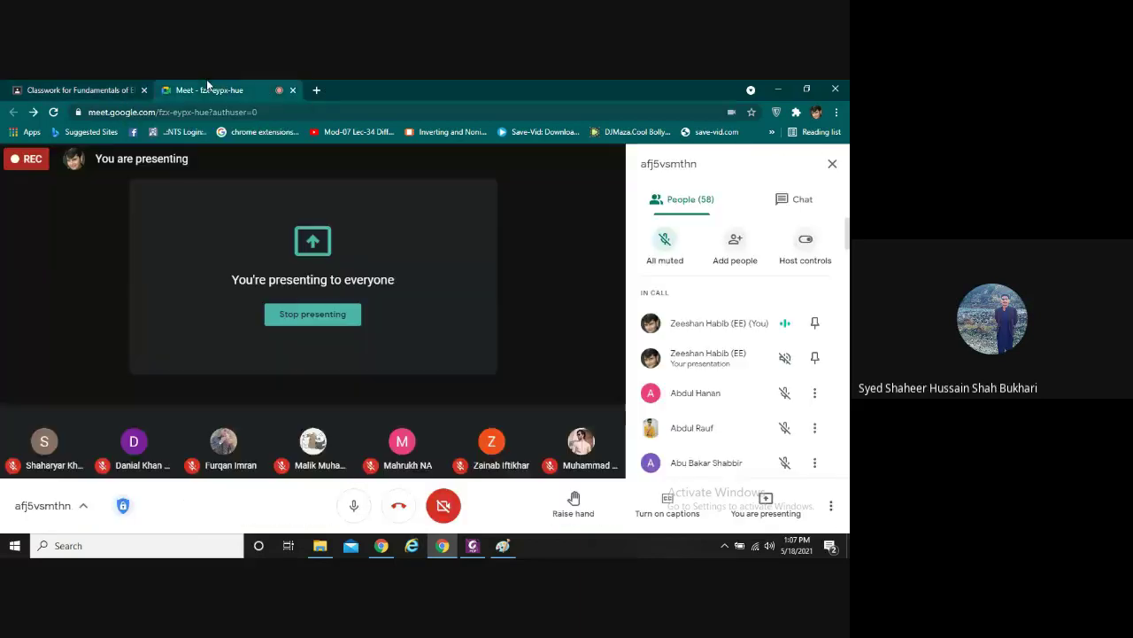
pyautogui.click(830, 506)
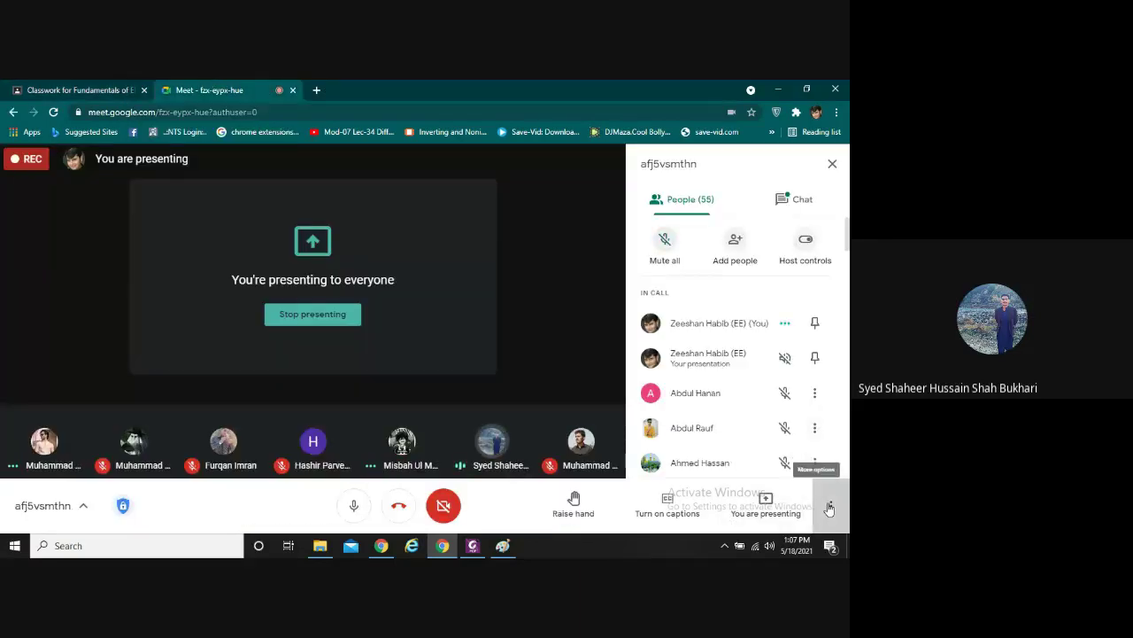
pyautogui.click(748, 203)
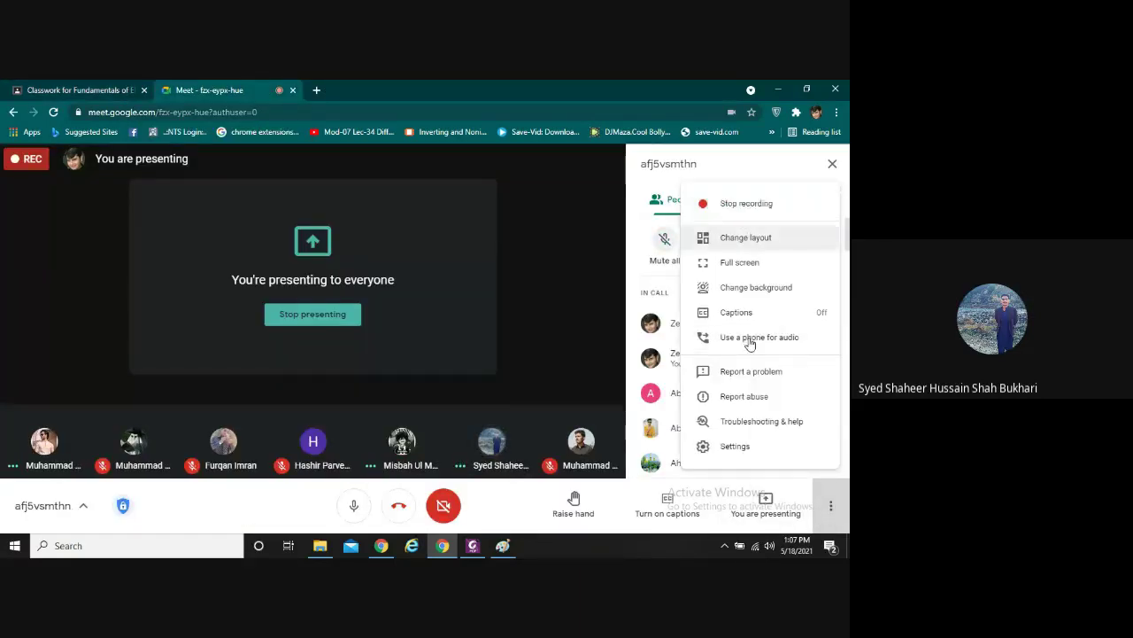